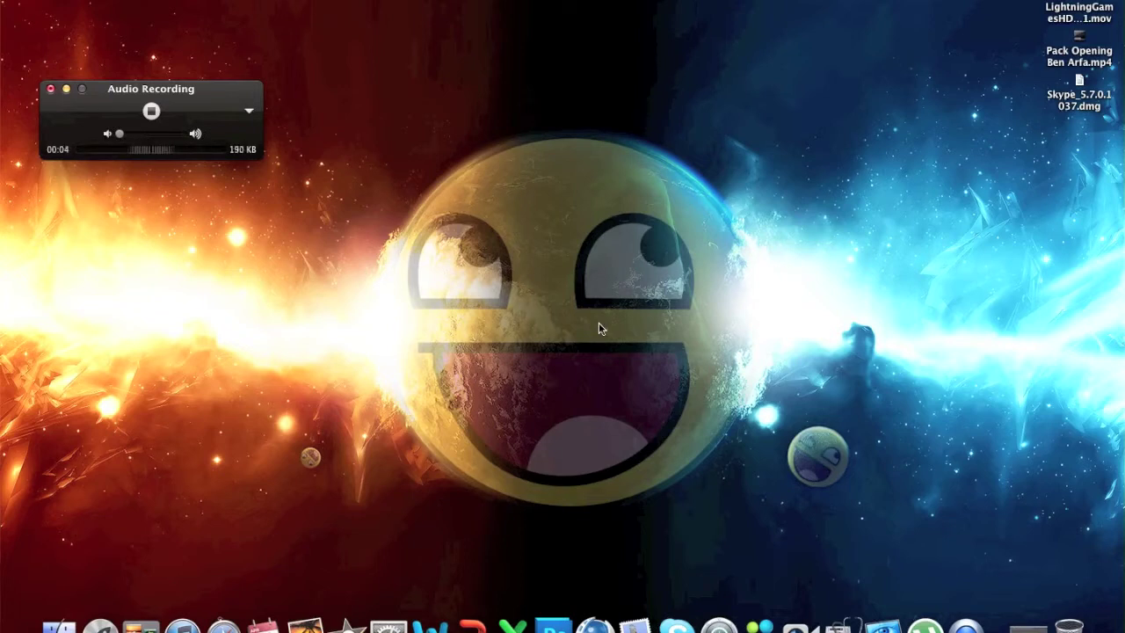
- Switch to the Cinema 4D project and add a MoText object with its alignment set to Middle
click(67, 88)
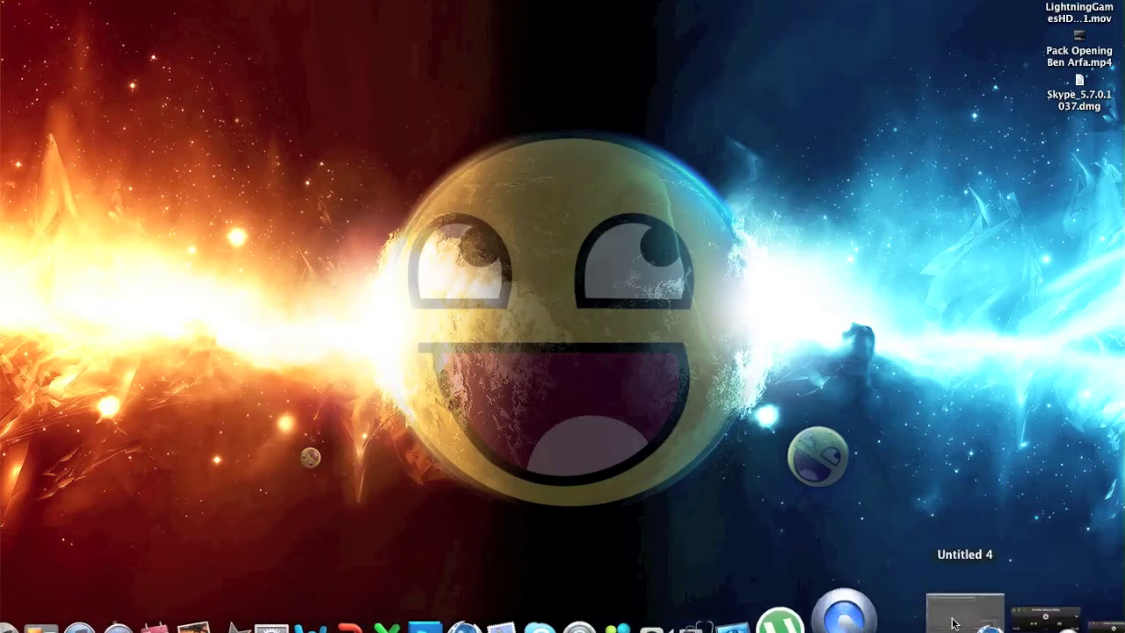
click(960, 622)
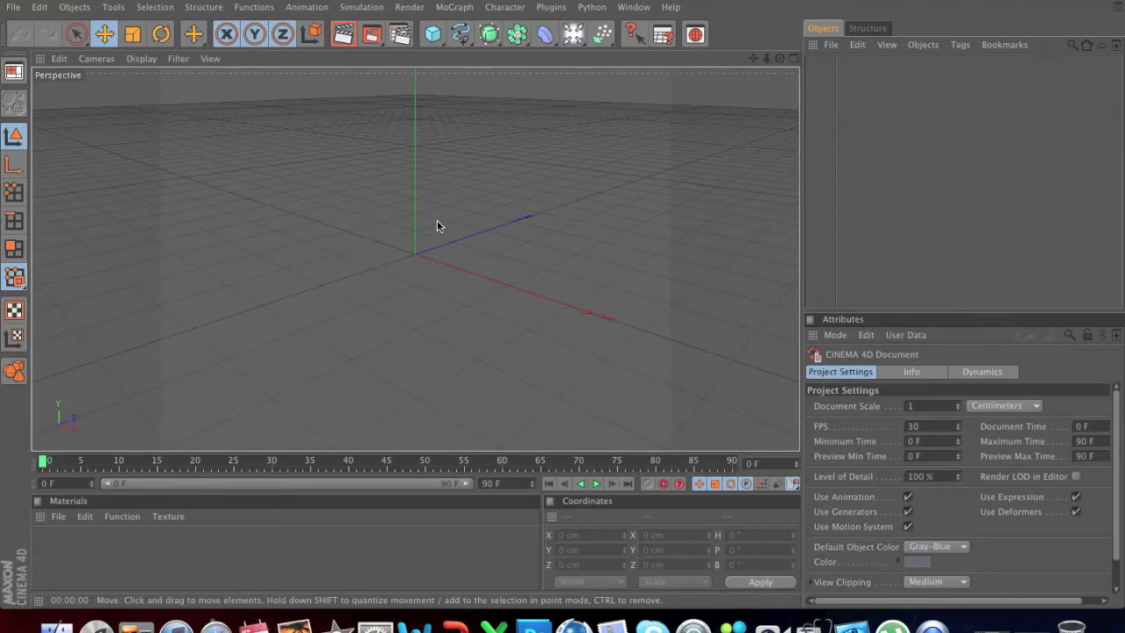
click(457, 8)
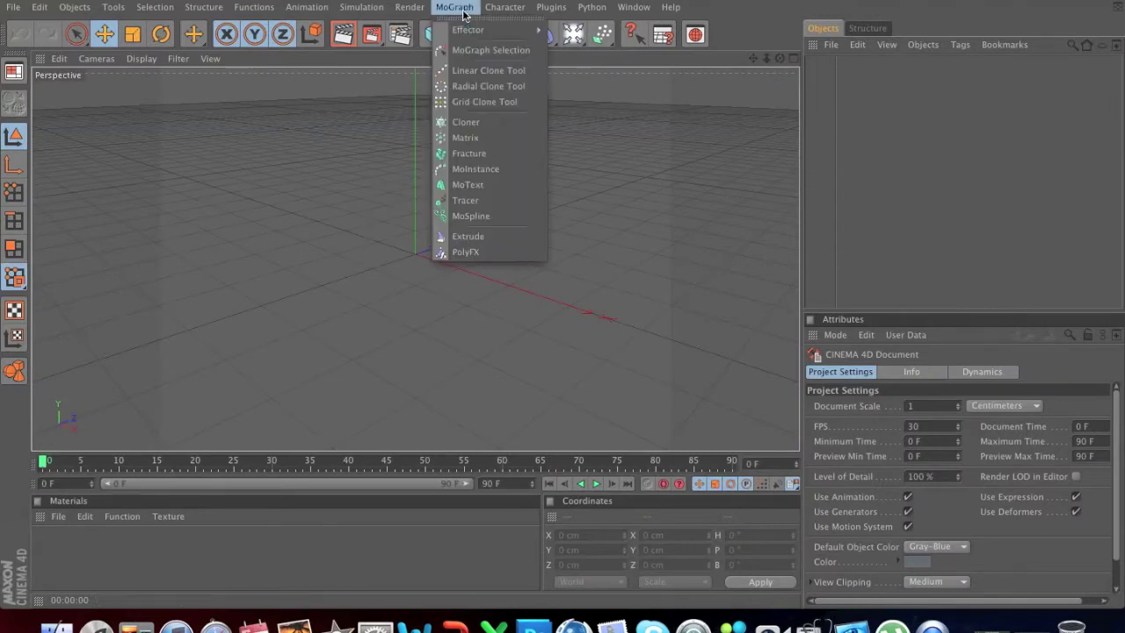
click(492, 186)
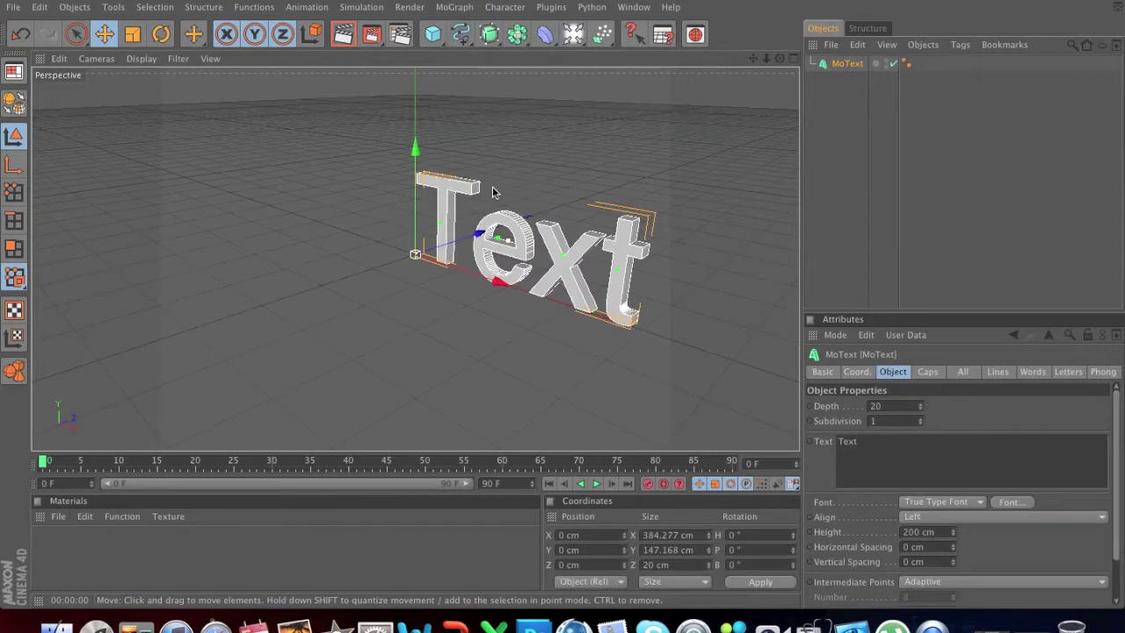
click(936, 517)
click(926, 550)
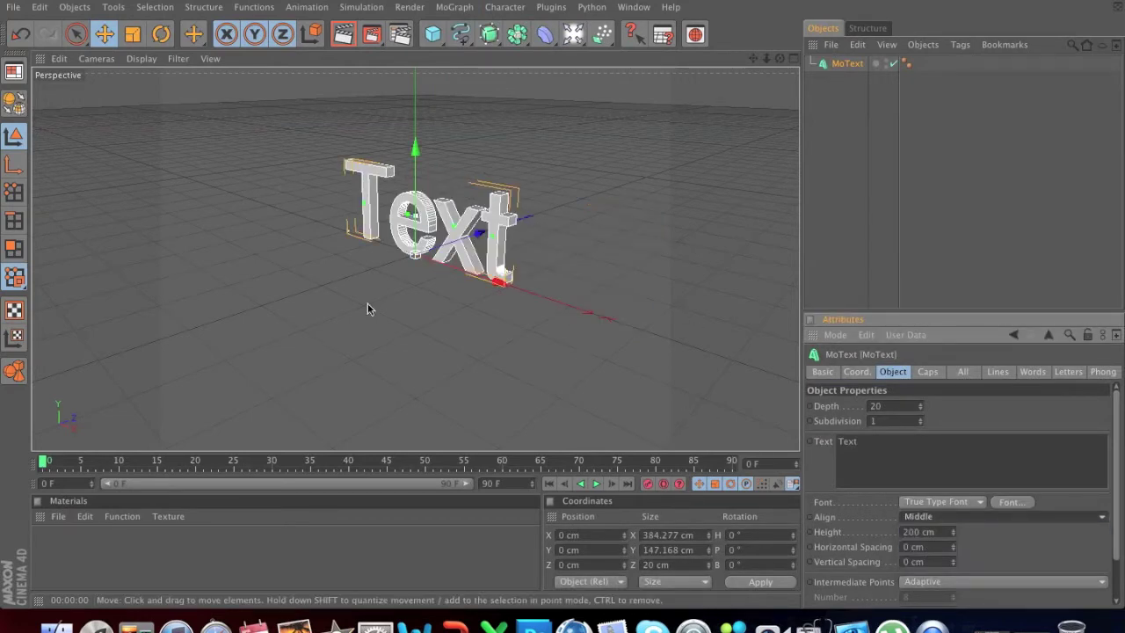
- Replace the MoText object's text with "TEST"
alt+drag(397, 319, 421, 230)
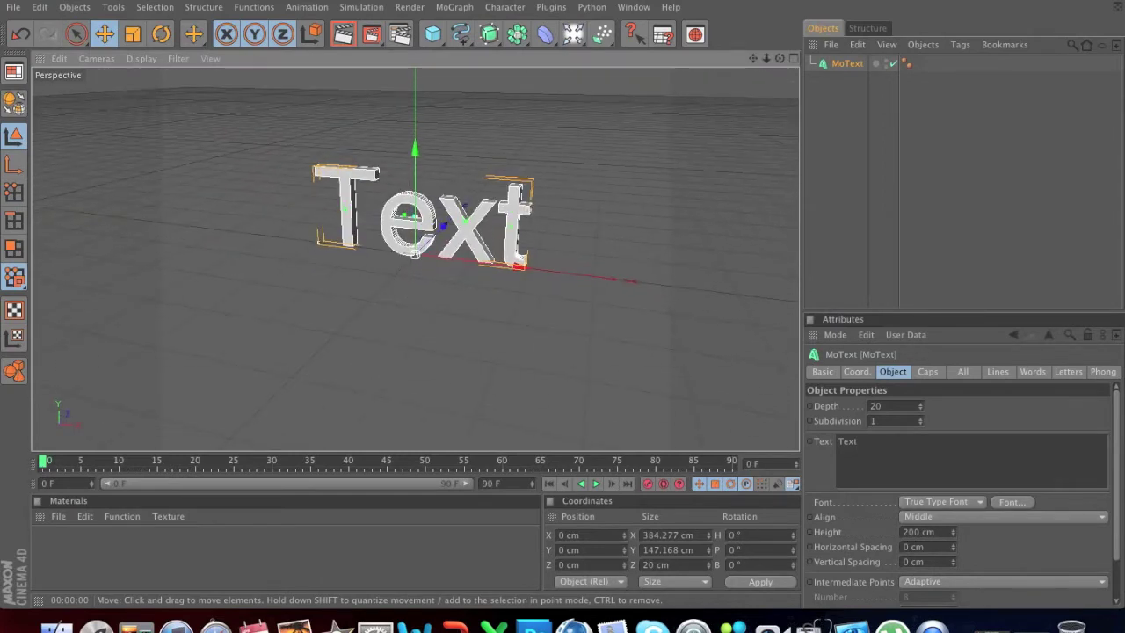
double_click(851, 441)
key(BackSpace)
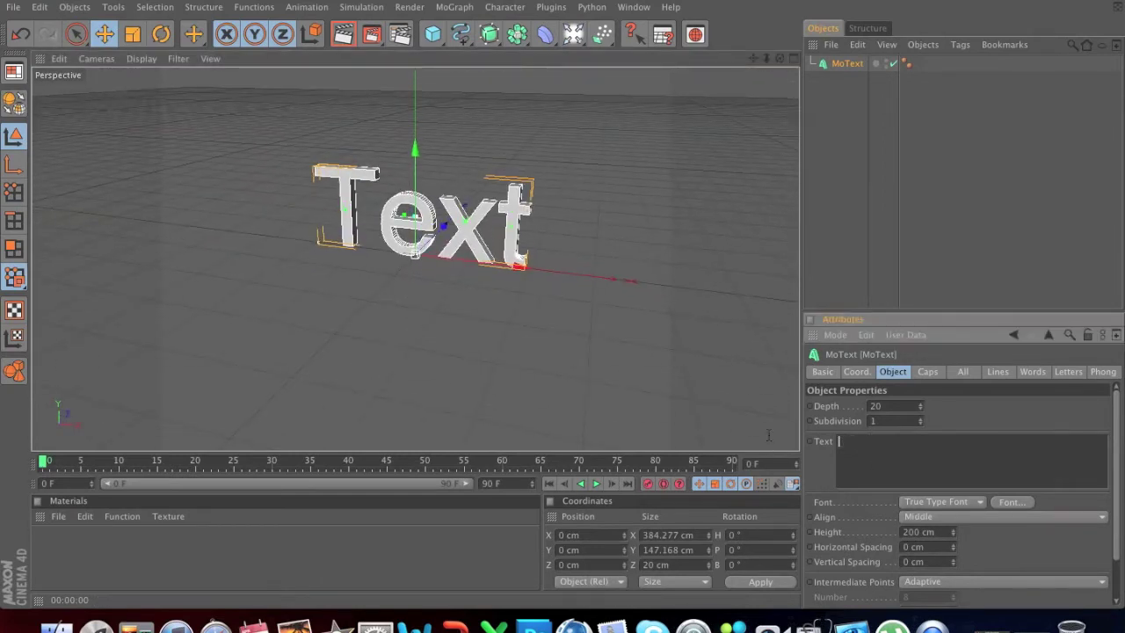
text(TEST)
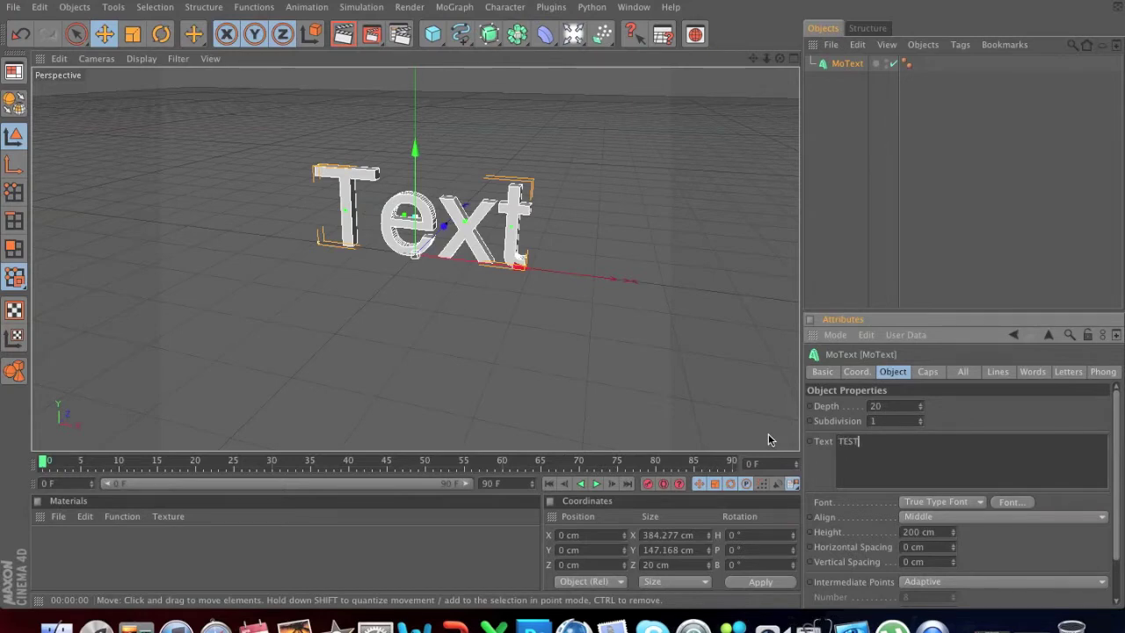
click(958, 416)
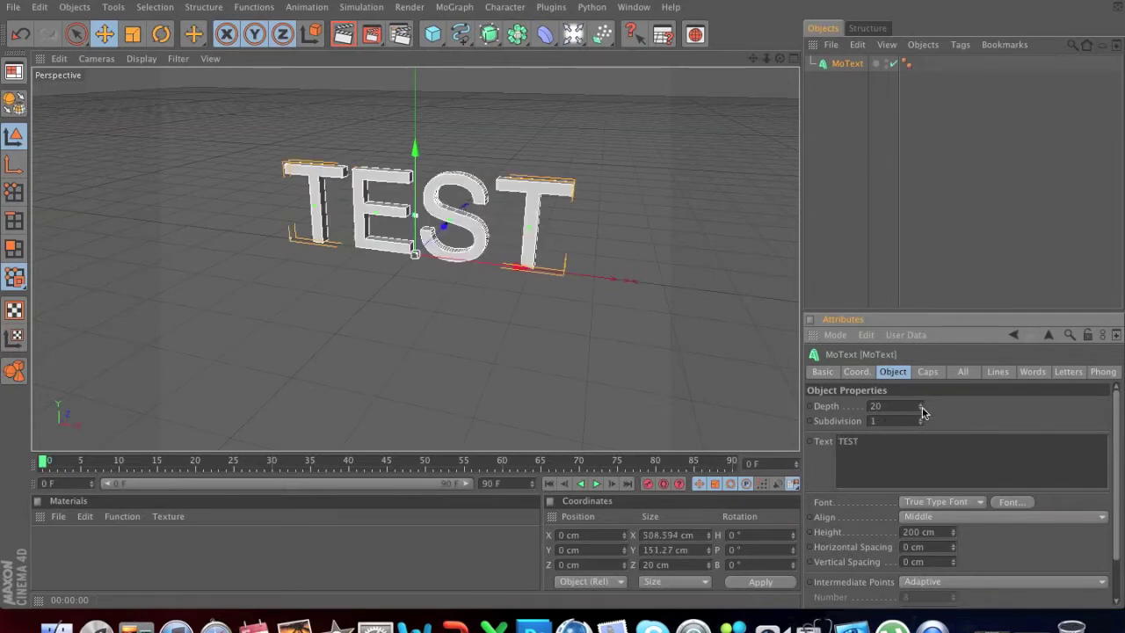
- Set the extrusion depth of the TEST text to 95
click(921, 409)
click(921, 409)
drag(921, 409, 921, 382)
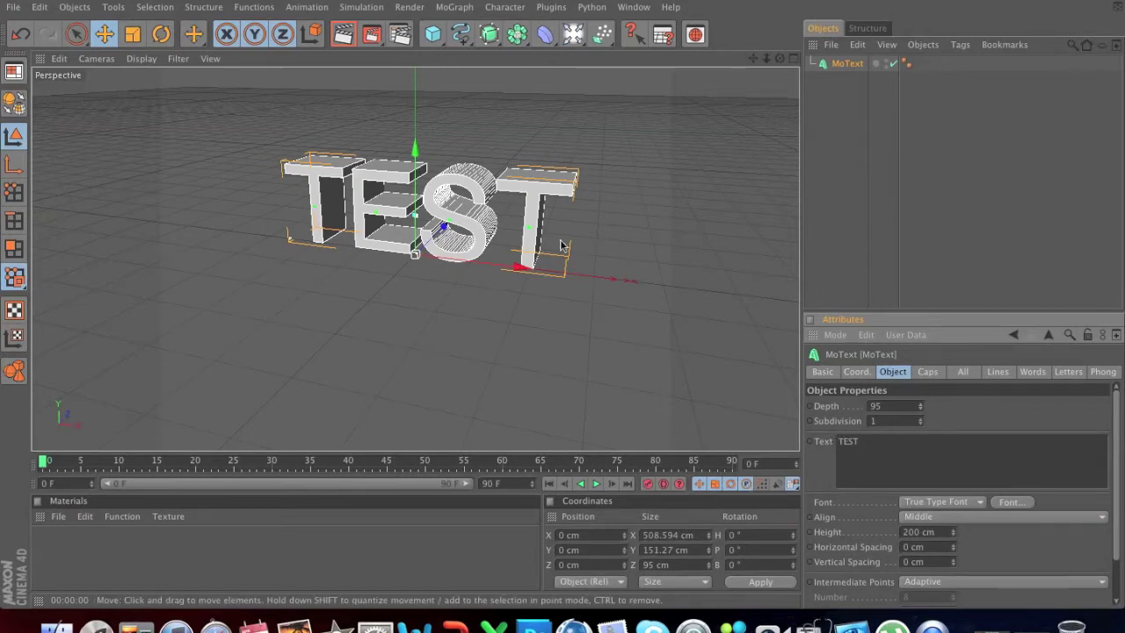
- Create a new material and set its color to red, RGB 208, 0, 0
click(59, 520)
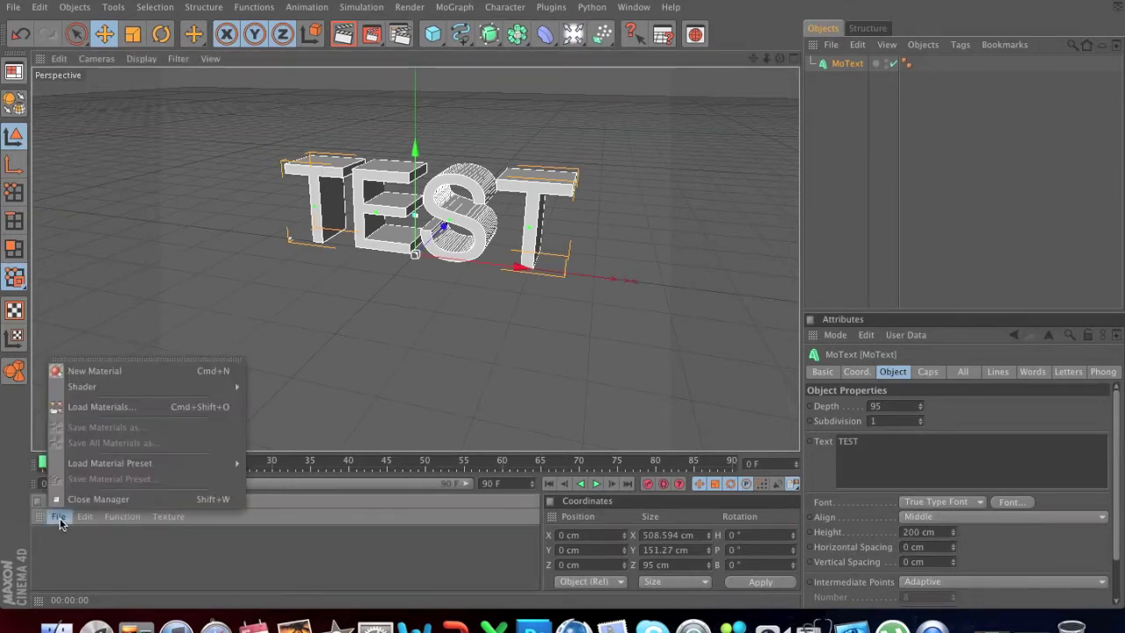
click(130, 376)
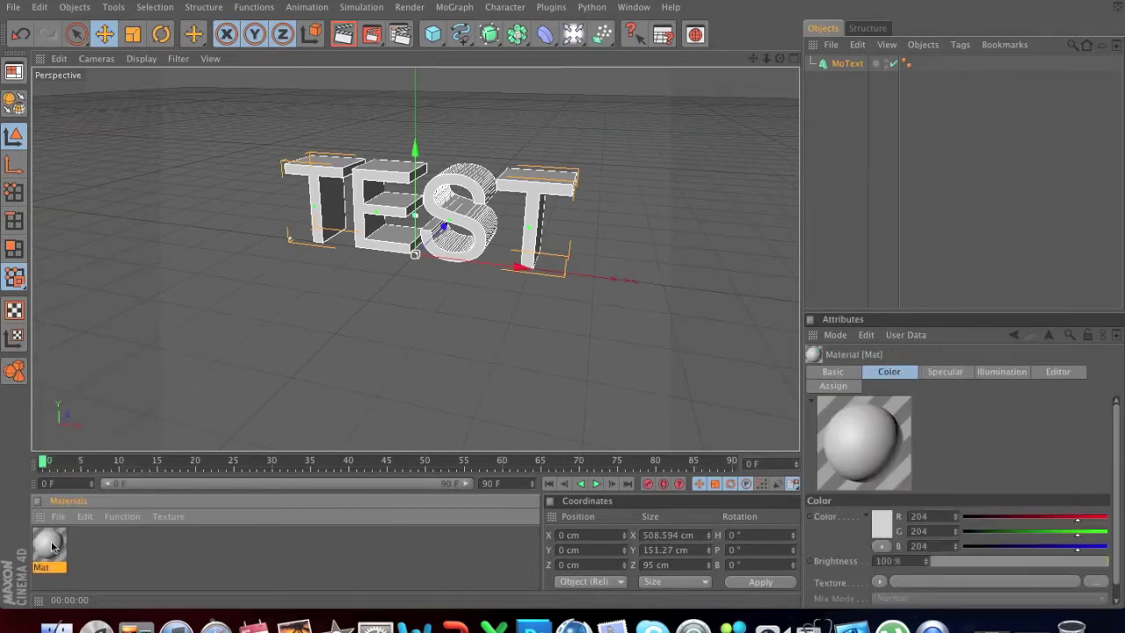
double_click(51, 546)
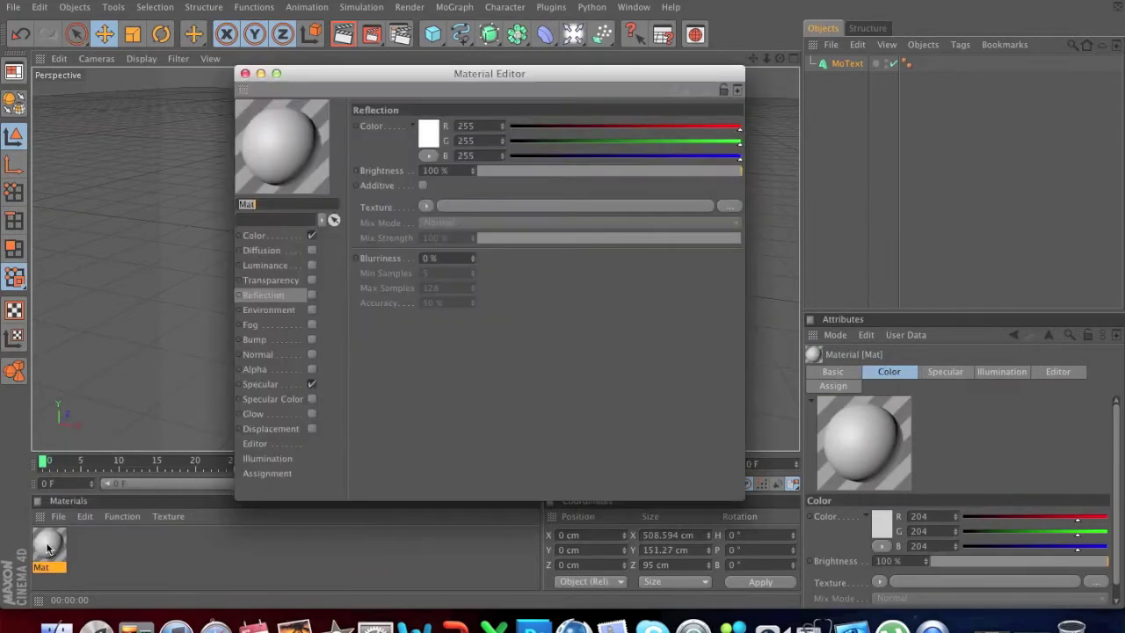
click(255, 236)
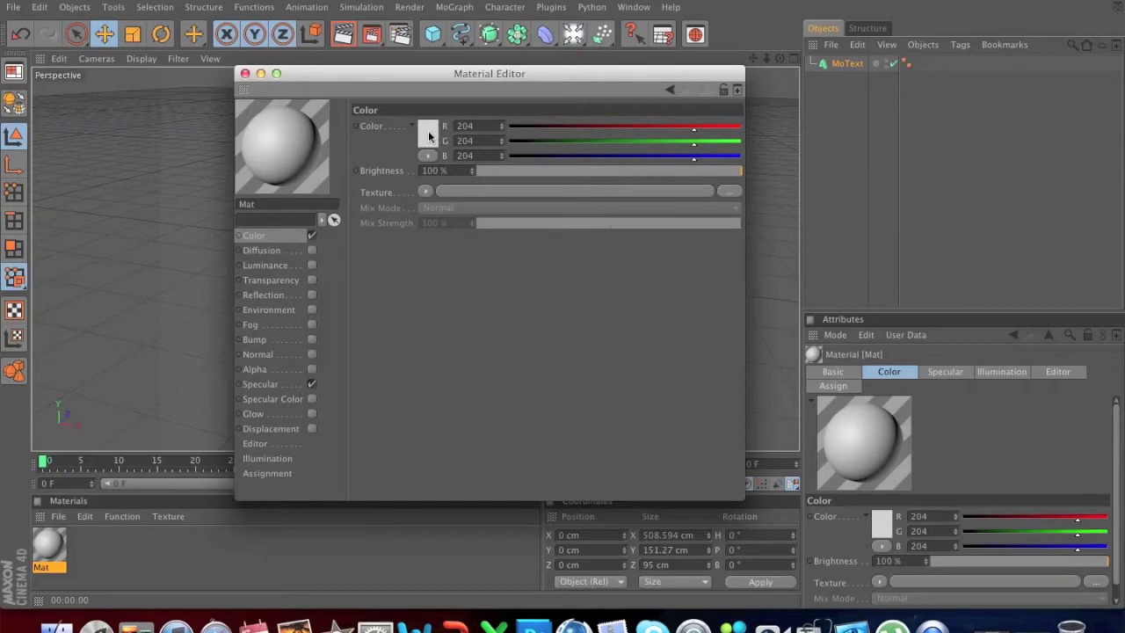
drag(696, 130, 638, 134)
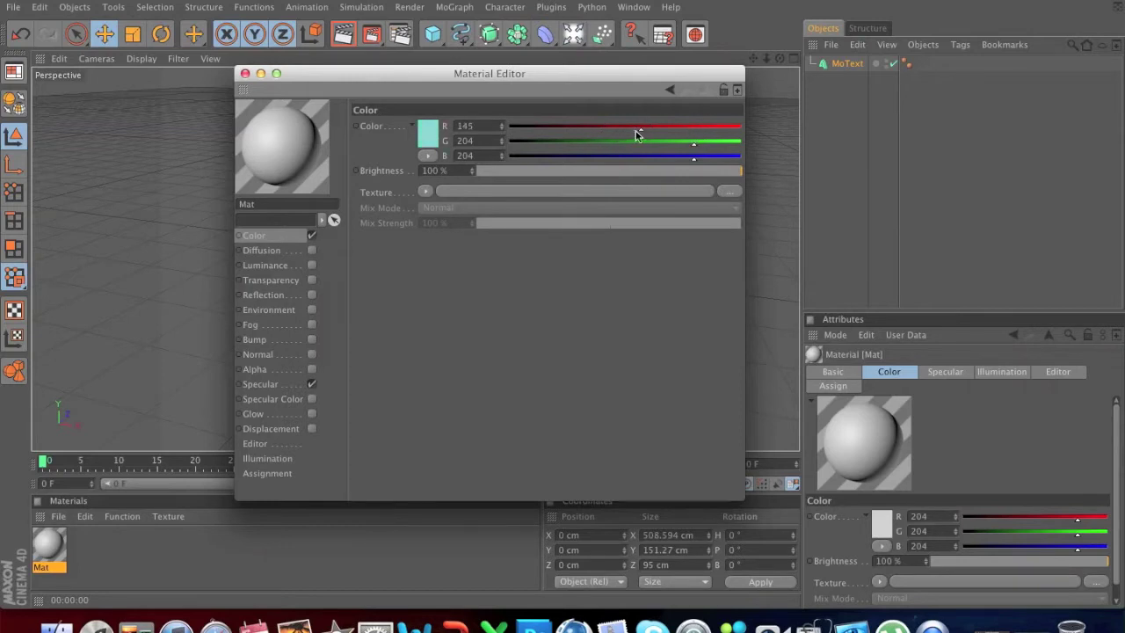
drag(639, 135, 674, 128)
click(428, 131)
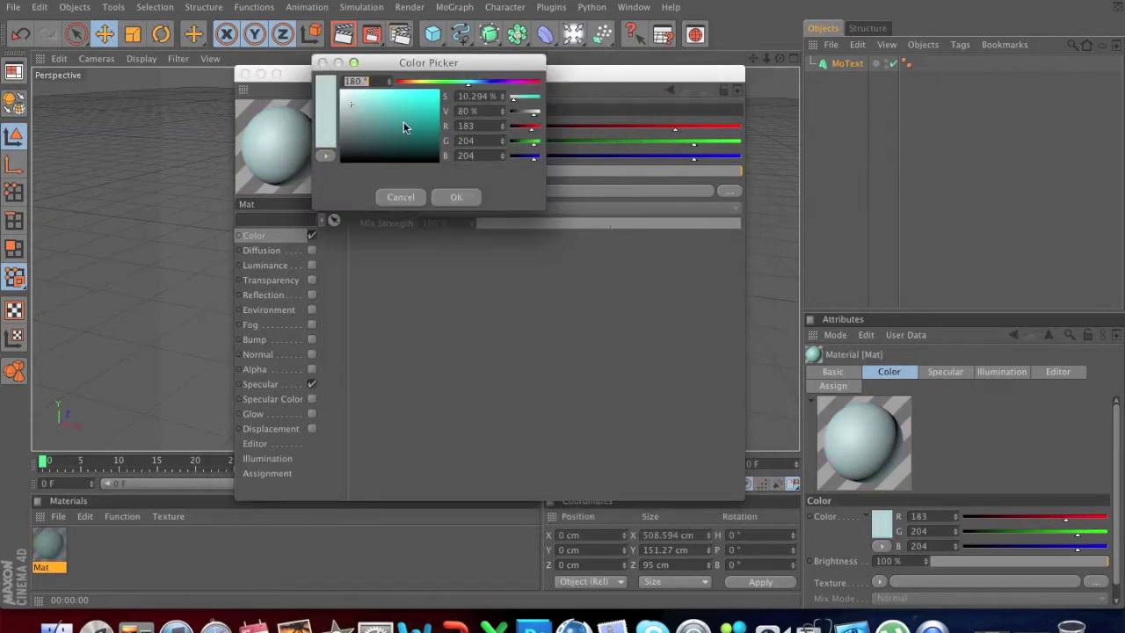
drag(444, 81, 543, 85)
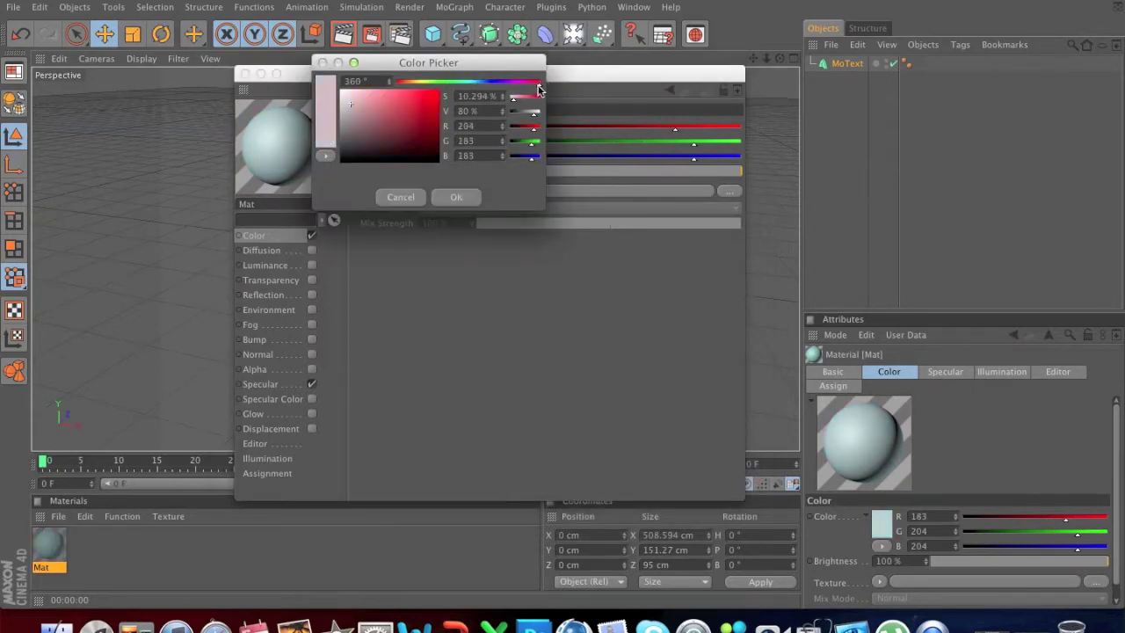
drag(406, 116, 447, 104)
click(456, 197)
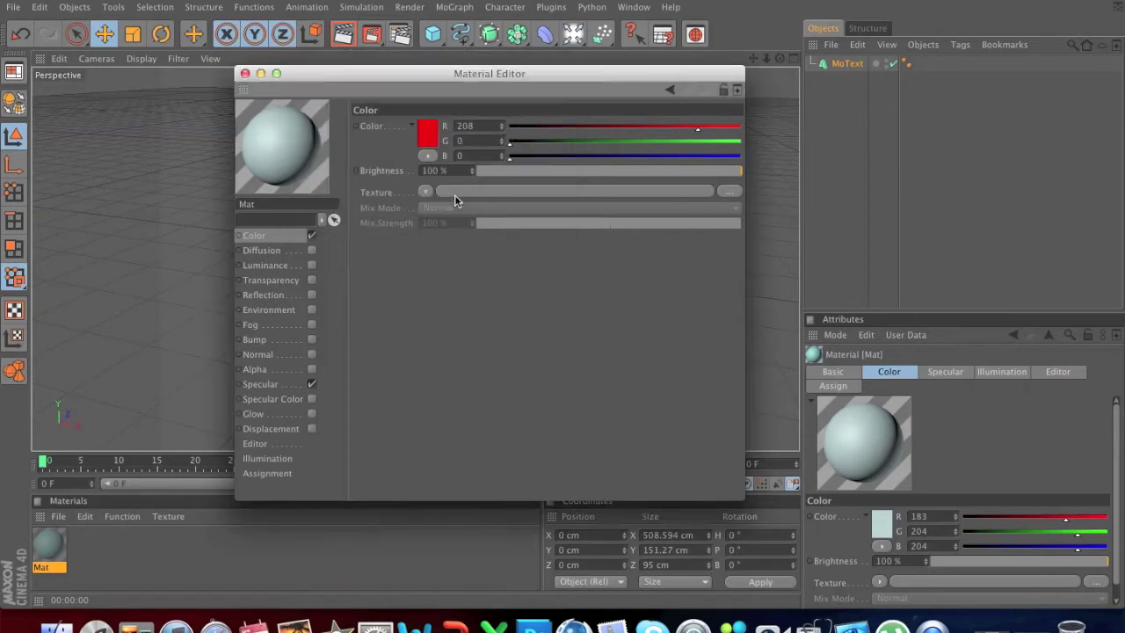
- Enable reflection on the red material and set the reflection brightness to 20%
click(264, 295)
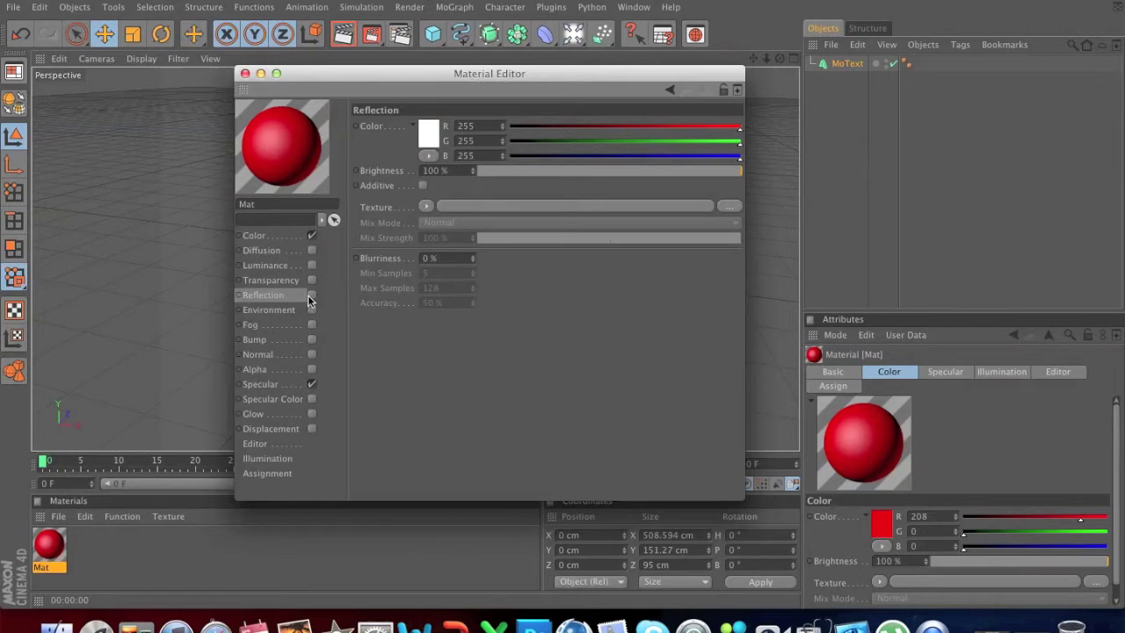
click(312, 295)
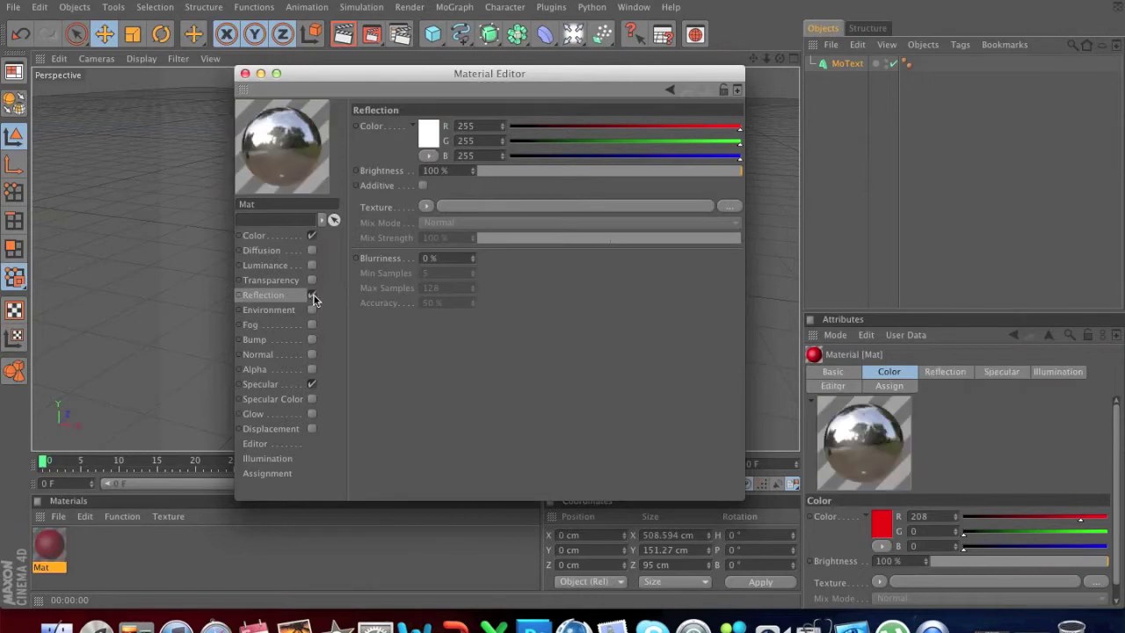
click(516, 173)
drag(512, 175, 531, 172)
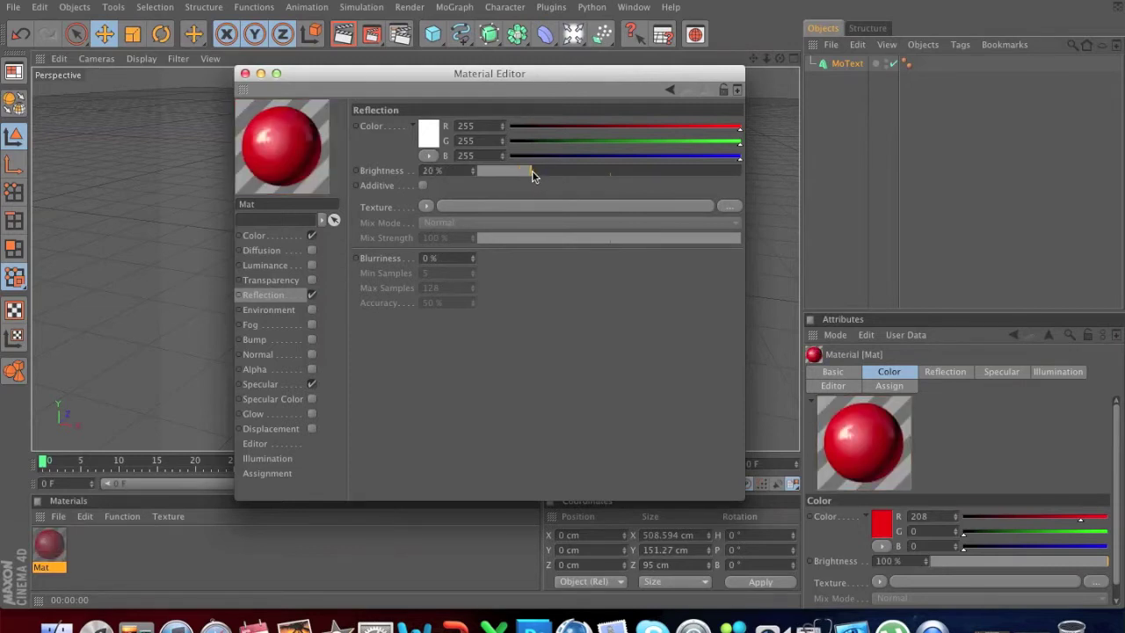
- Add a Fresnel texture to the material's reflection with a mix strength of about 30%, and close the material editor
click(425, 207)
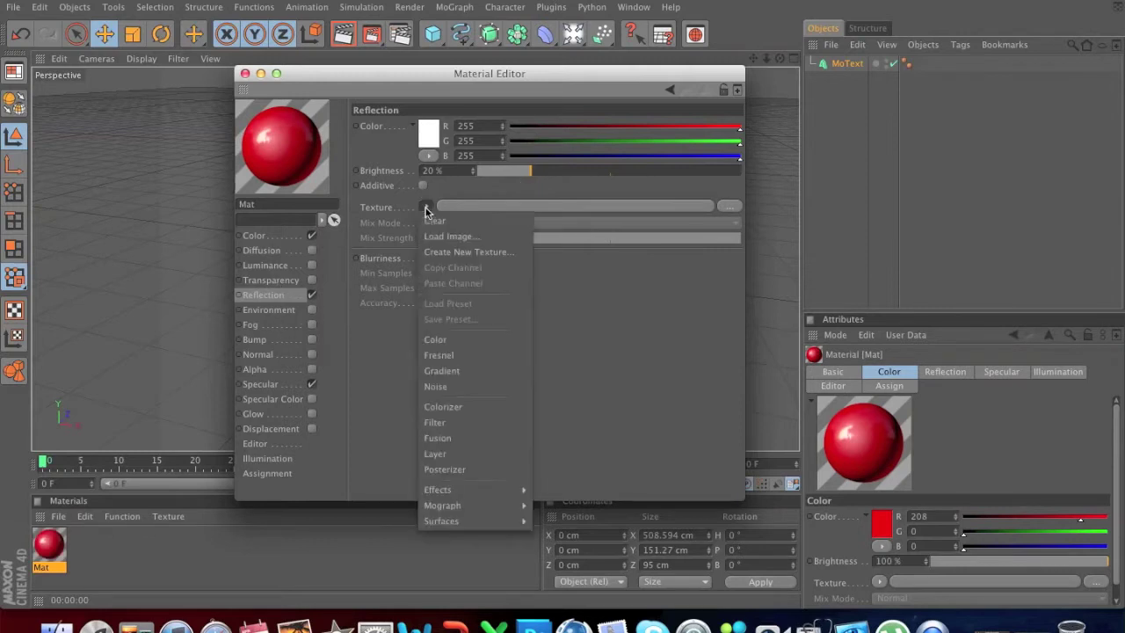
click(456, 355)
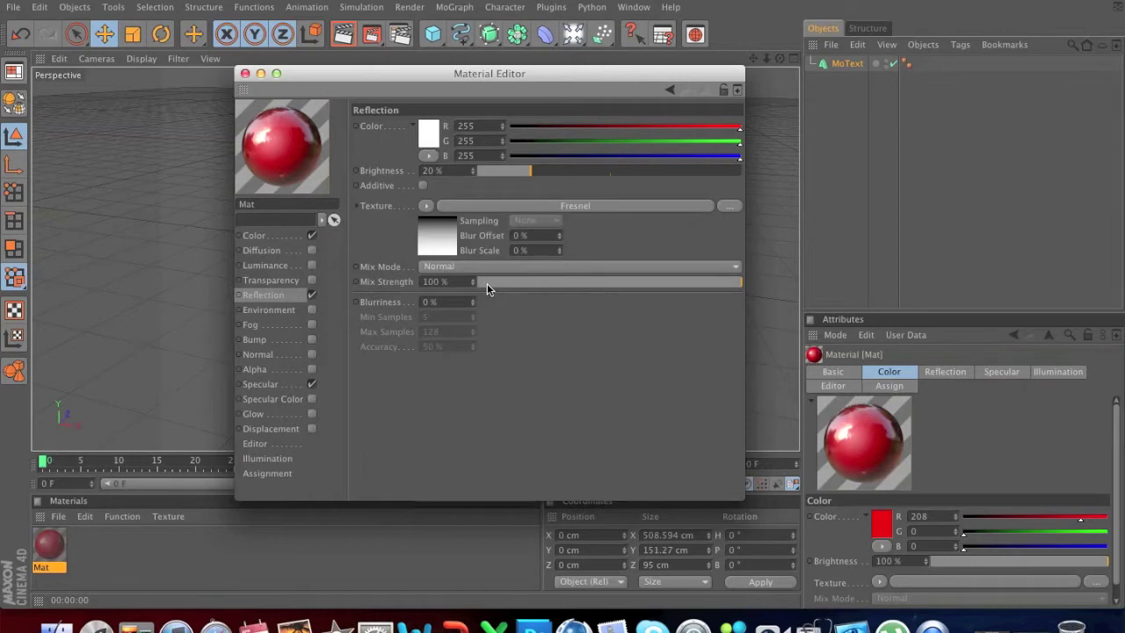
click(503, 283)
drag(526, 283, 553, 282)
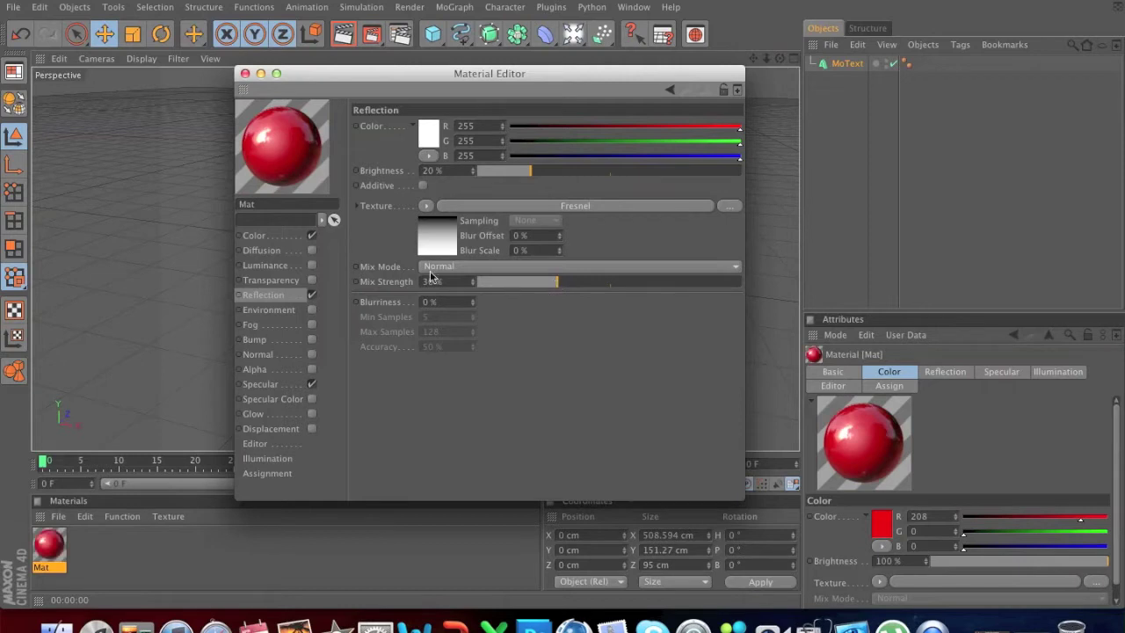
click(245, 73)
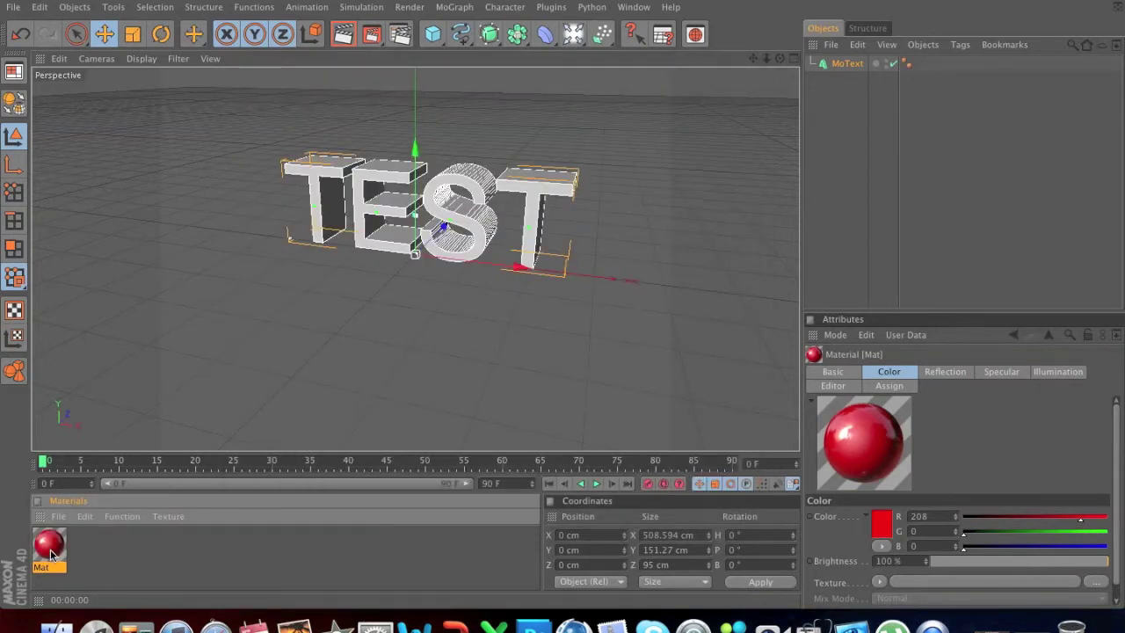
- Apply the red material to the MoText object and render a preview of the text from a near-frontal angle
drag(51, 552, 384, 213)
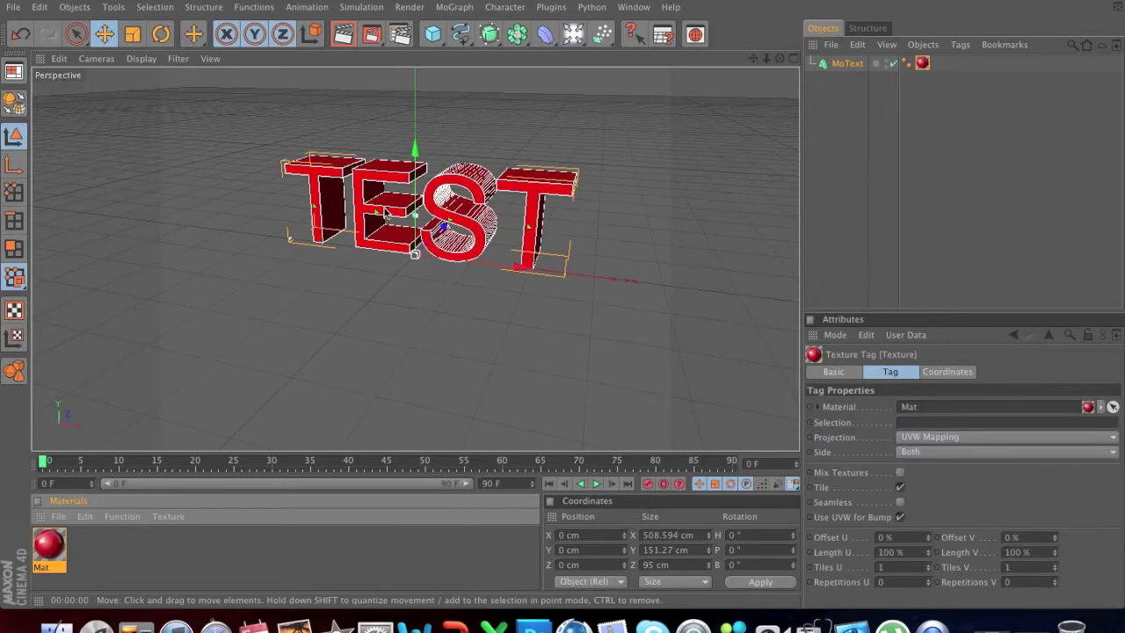
key(super+z)
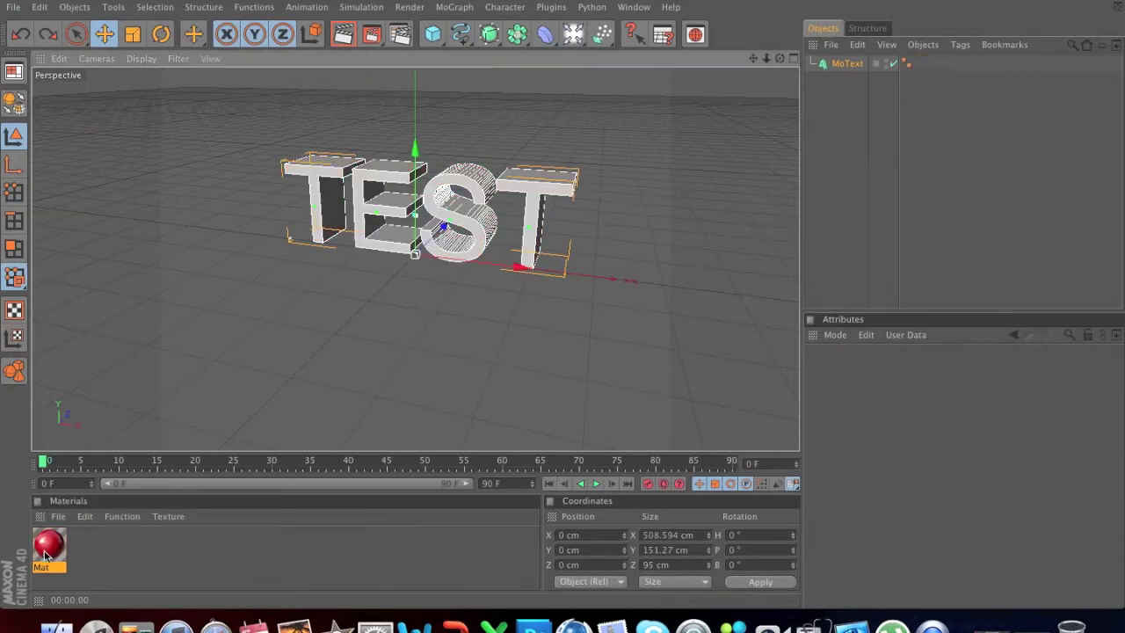
drag(51, 549, 861, 66)
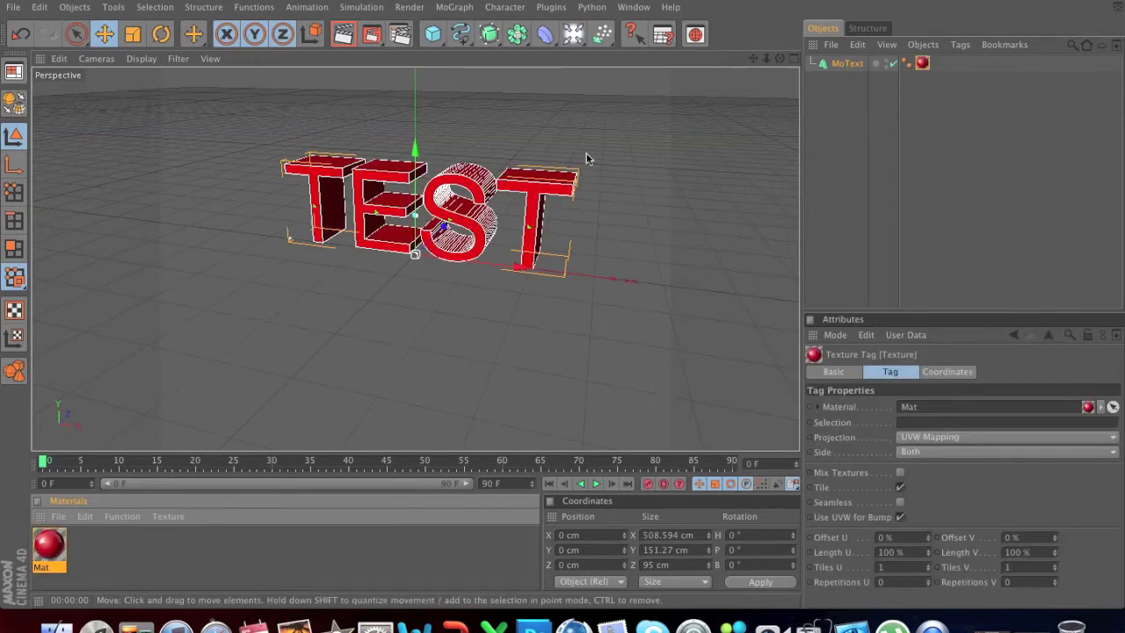
alt+drag(400, 297, 485, 246)
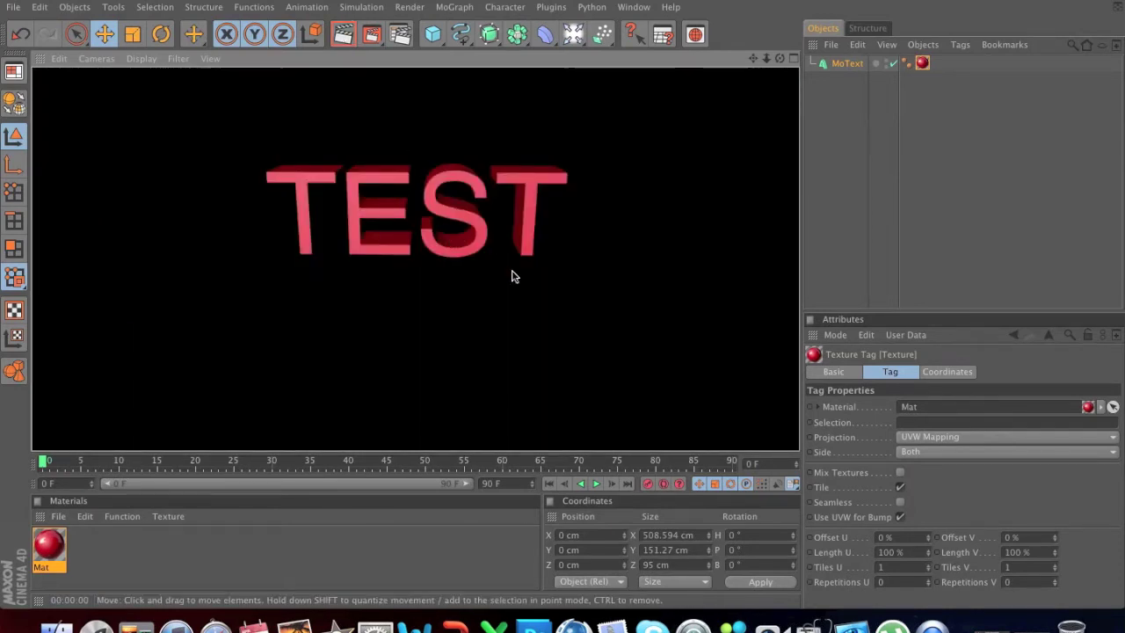
- Change the MoText font to Cafe Nero M54 Regular and render a preview of the text
click(847, 64)
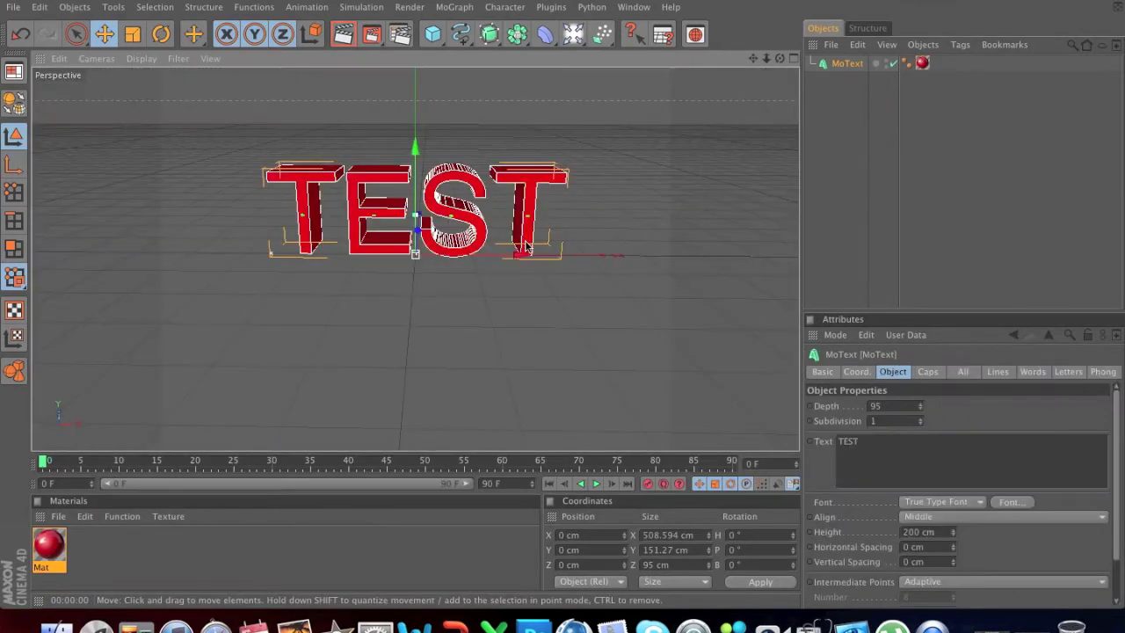
click(1012, 502)
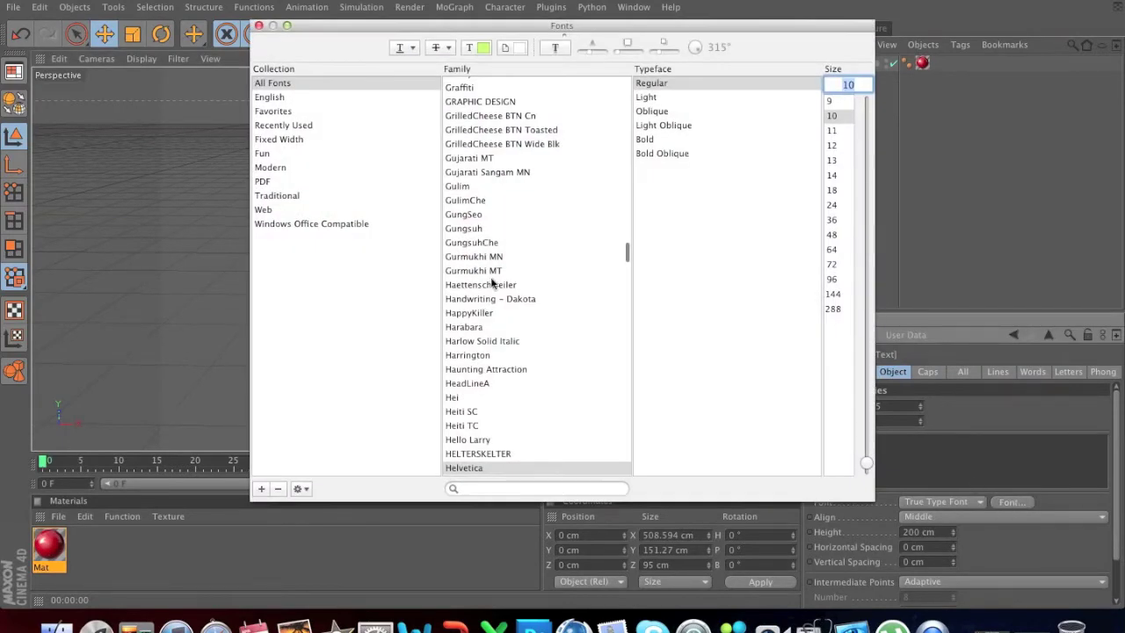
scroll(504, 324, up, 5)
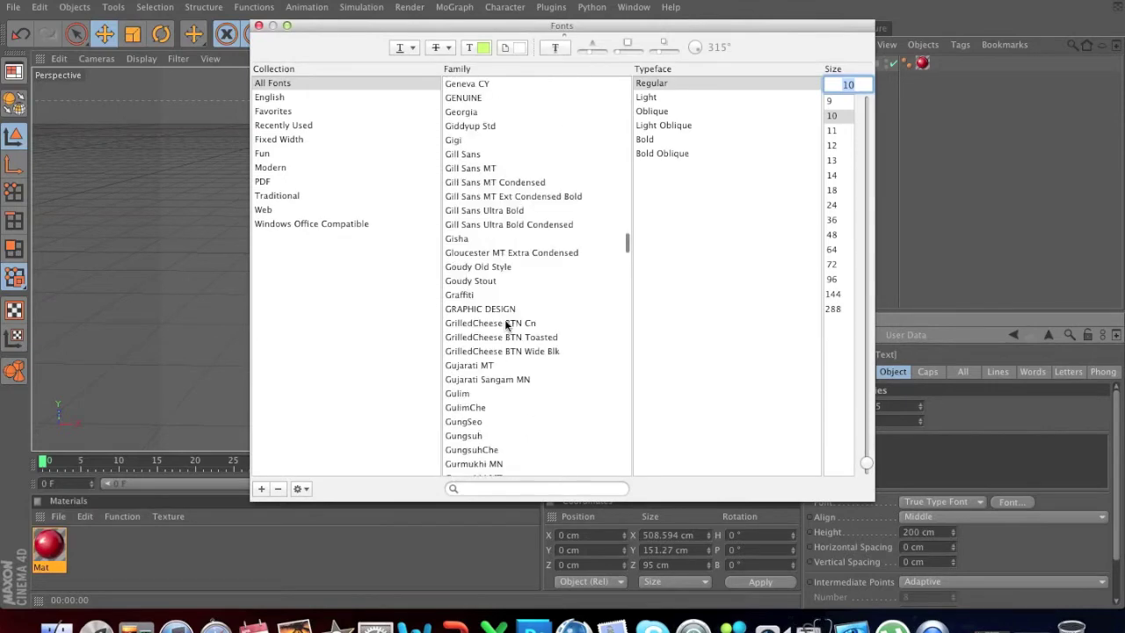
scroll(504, 323, up, 15)
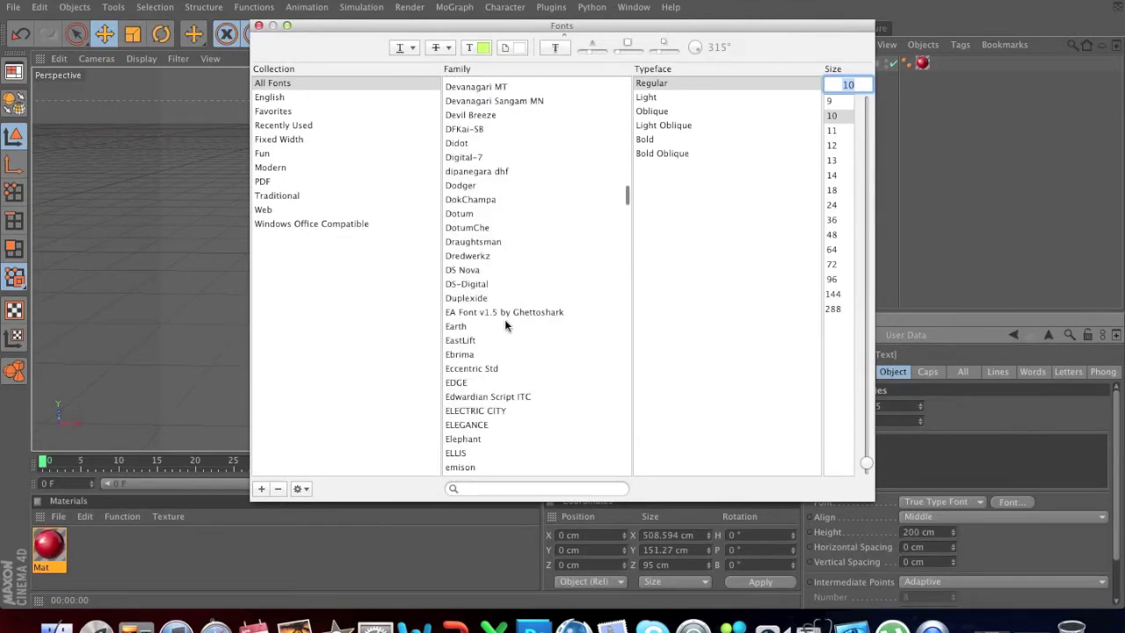
scroll(505, 325, down, 5)
scroll(506, 325, up, 8)
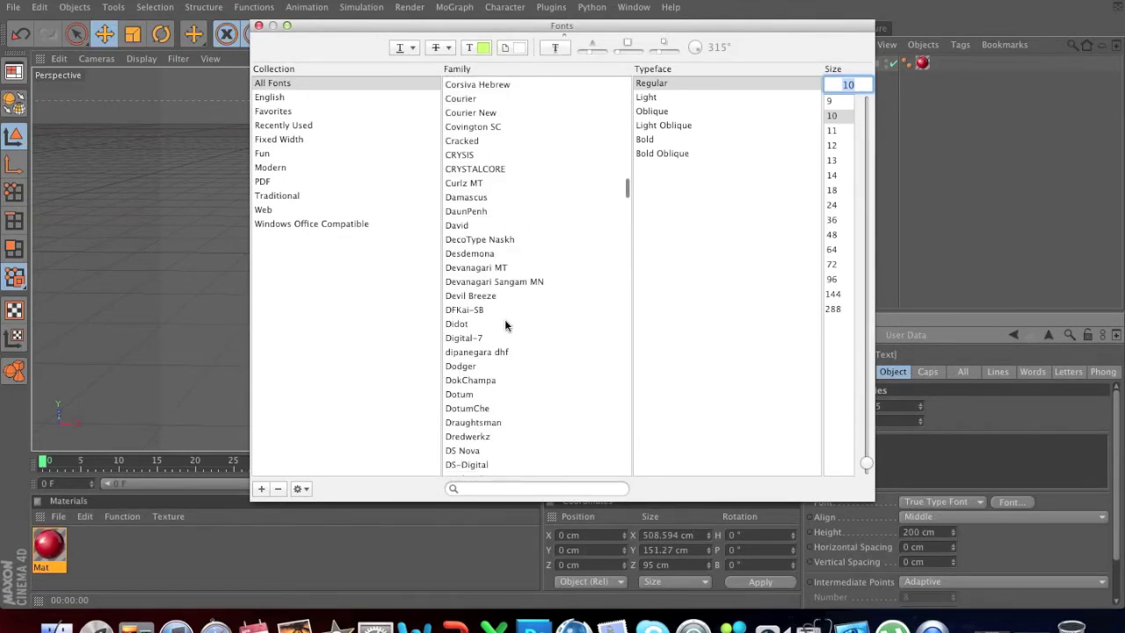
scroll(505, 323, up, 12)
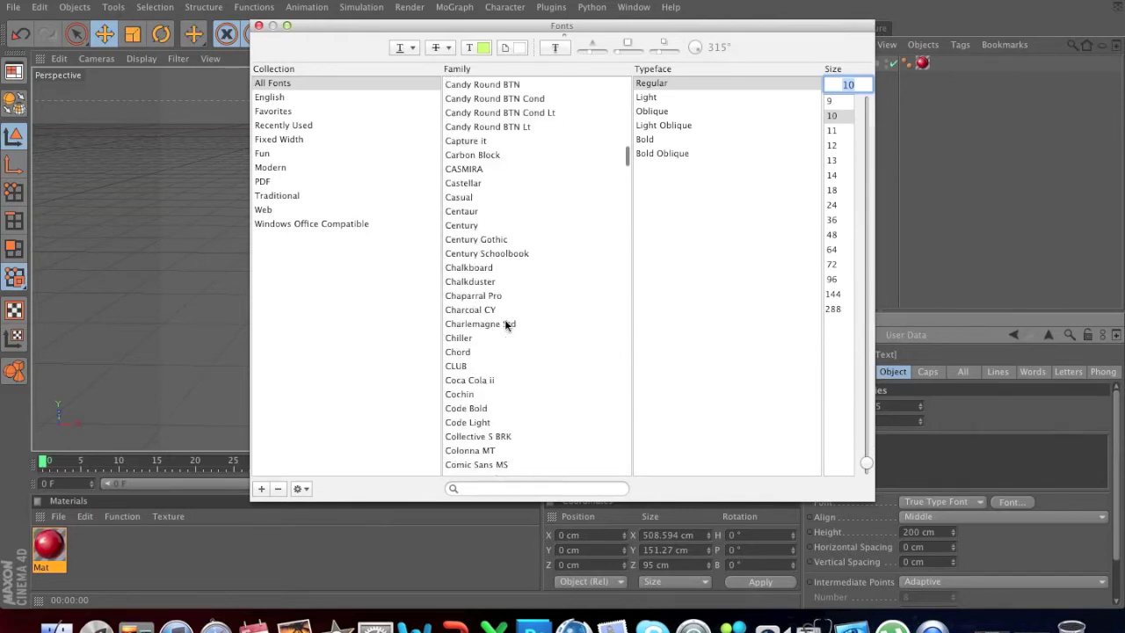
click(478, 254)
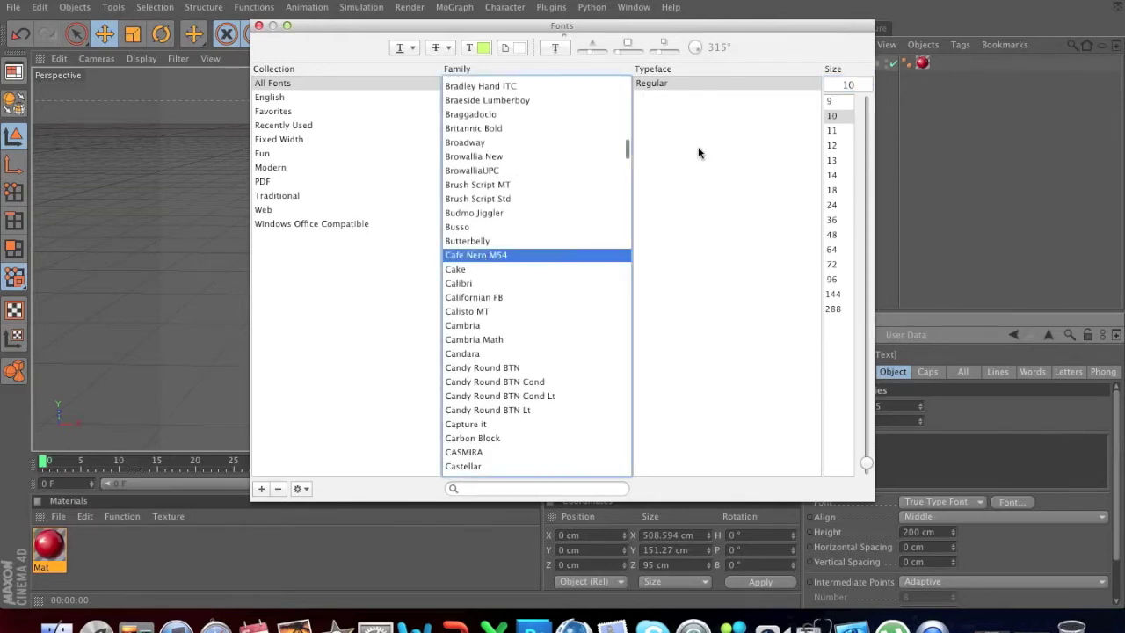
click(679, 84)
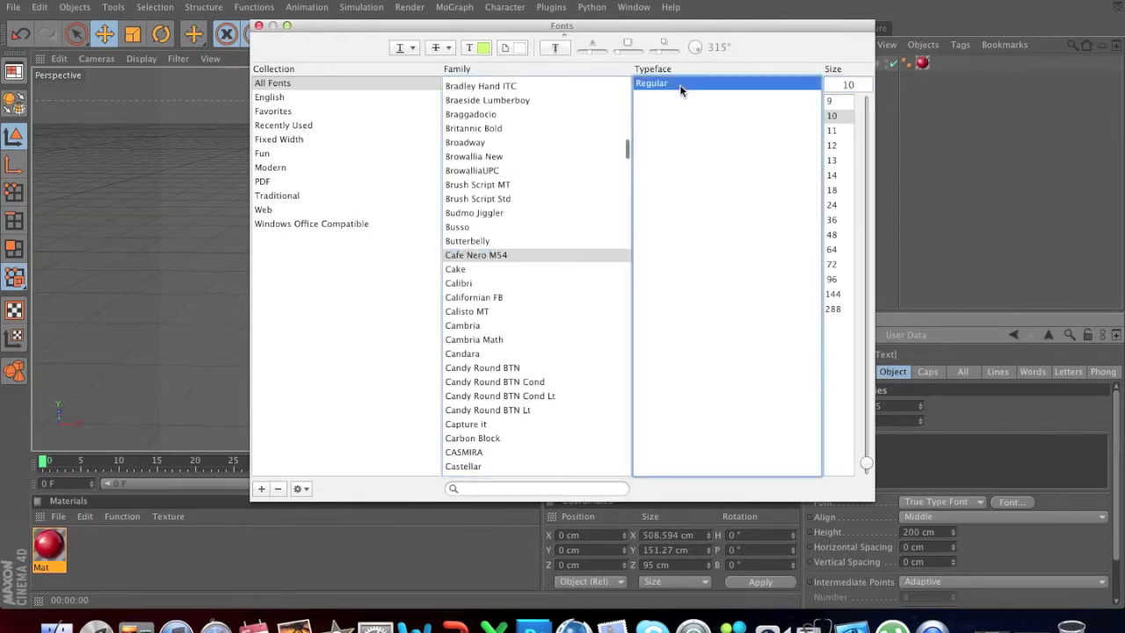
click(258, 27)
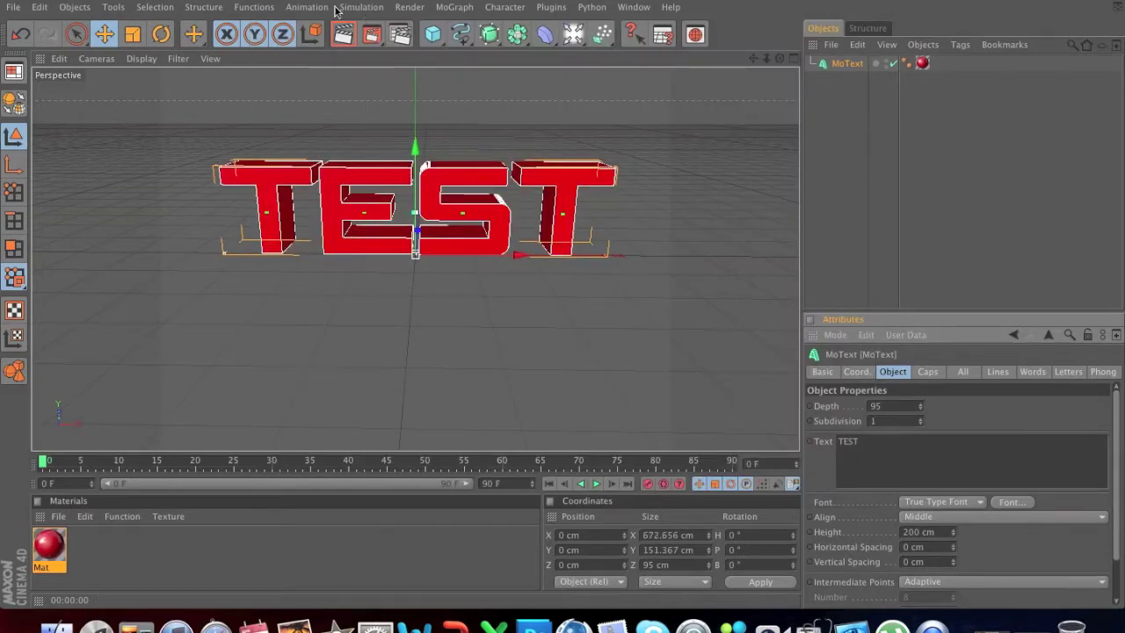
click(343, 33)
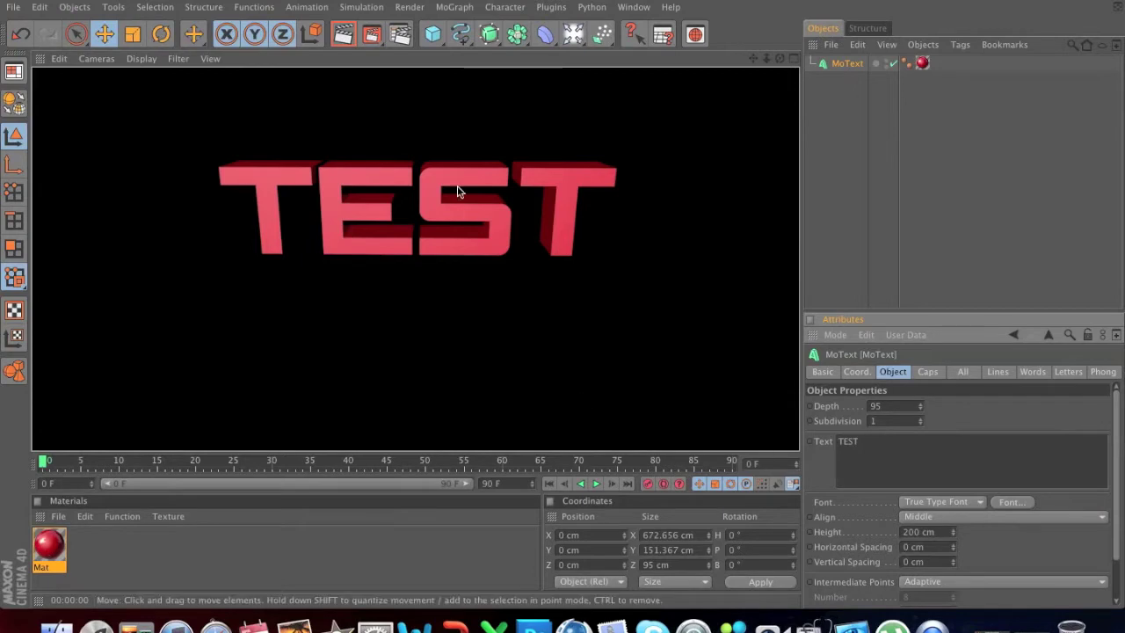
click(456, 207)
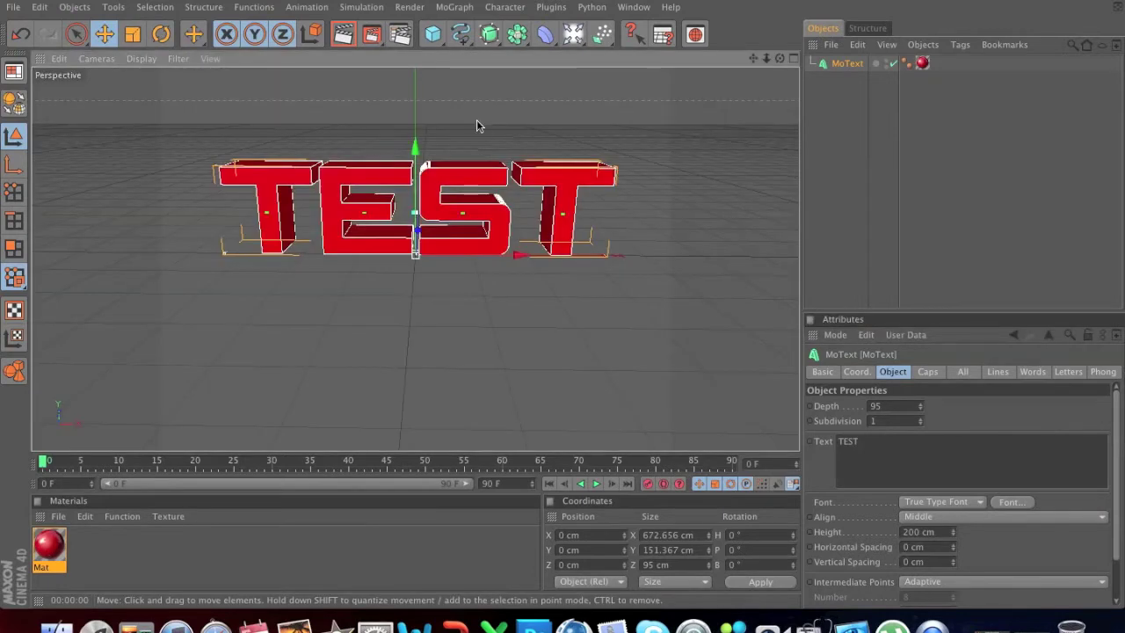
- Add a light, position it above and in front of the text at about Y 183 cm, Z -276 cm, and render a preview
click(572, 33)
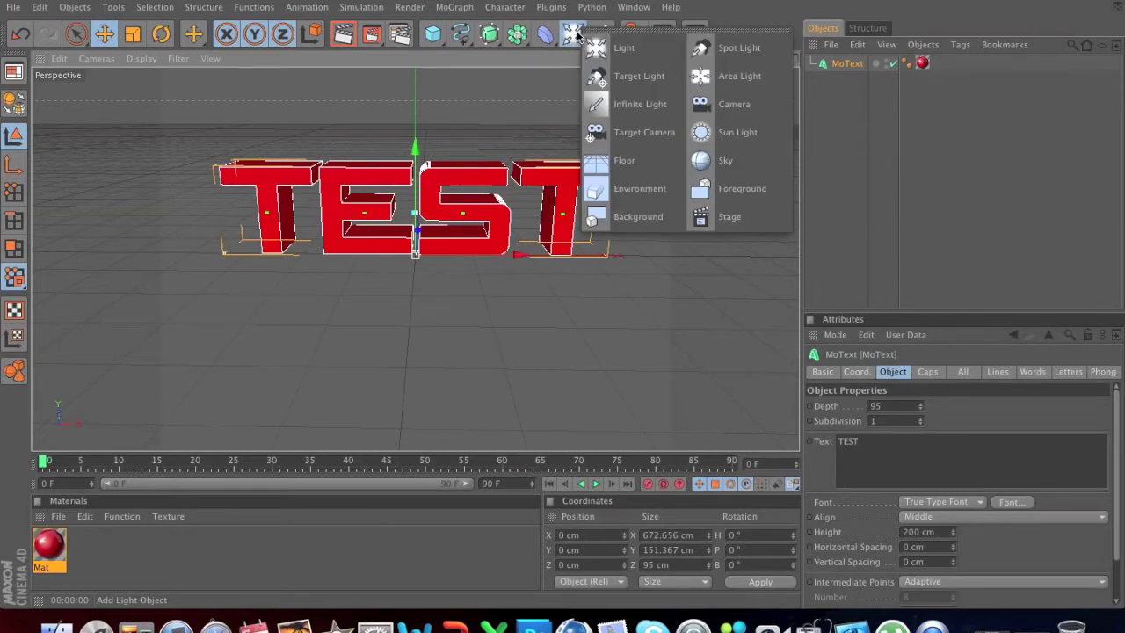
click(641, 47)
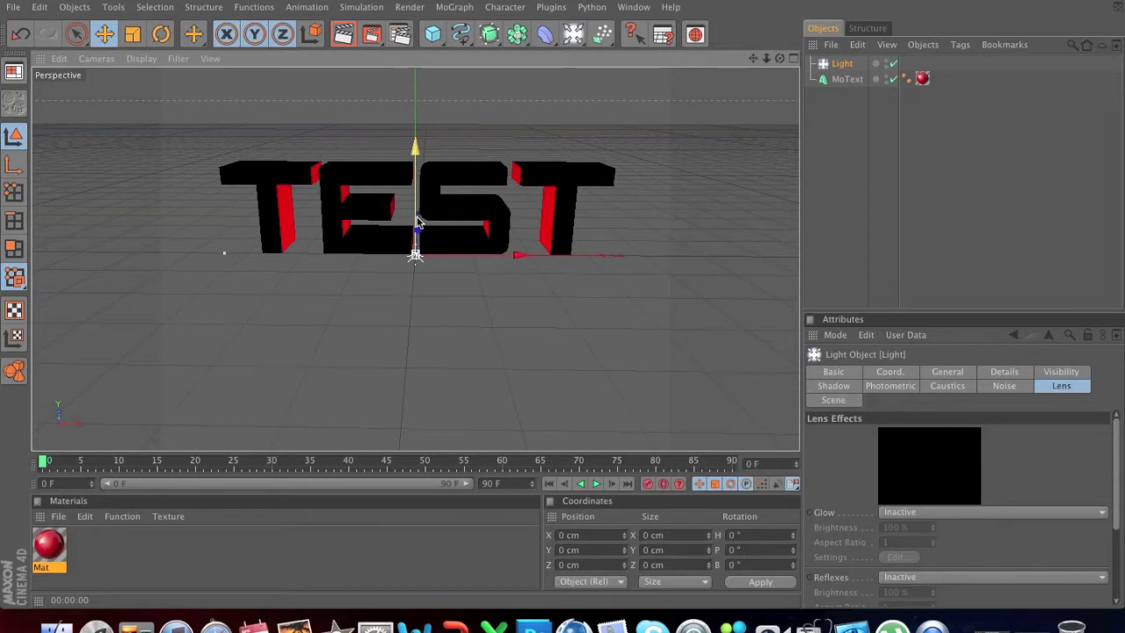
drag(417, 220, 417, 161)
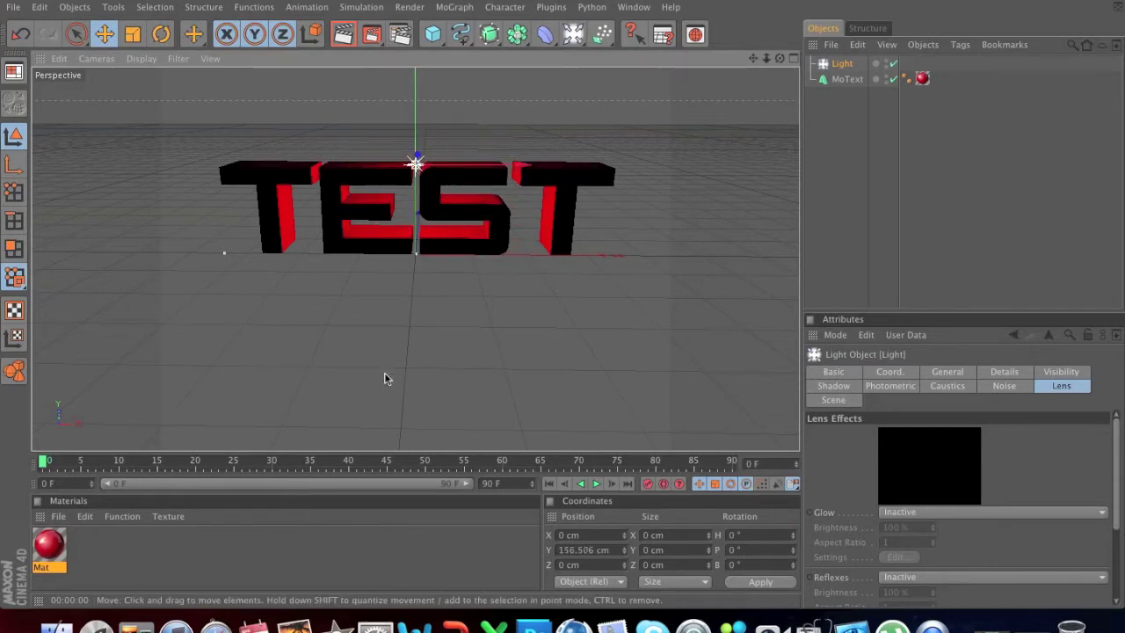
alt+drag(391, 359, 385, 226)
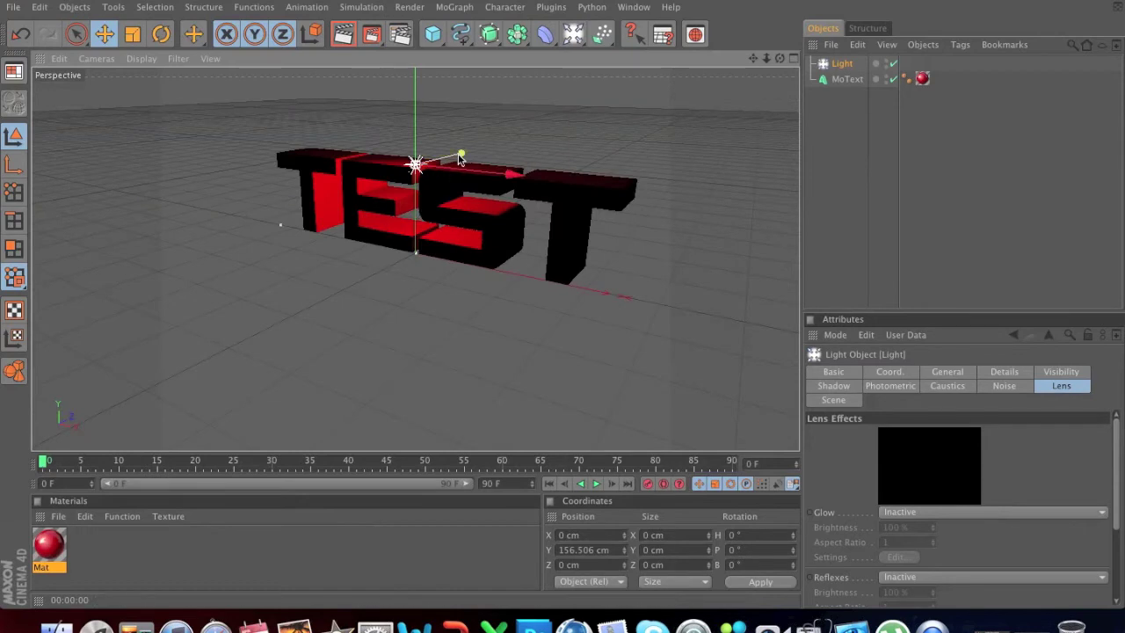
drag(461, 154, 297, 148)
alt+drag(407, 258, 317, 262)
alt+drag(475, 317, 389, 301)
click(341, 36)
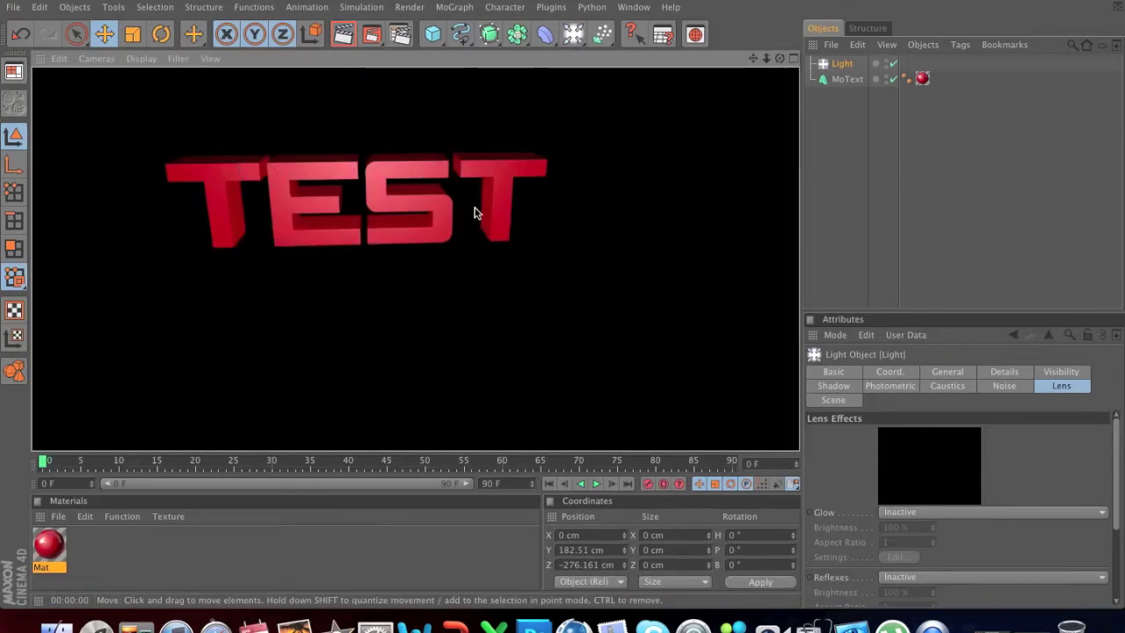
click(397, 254)
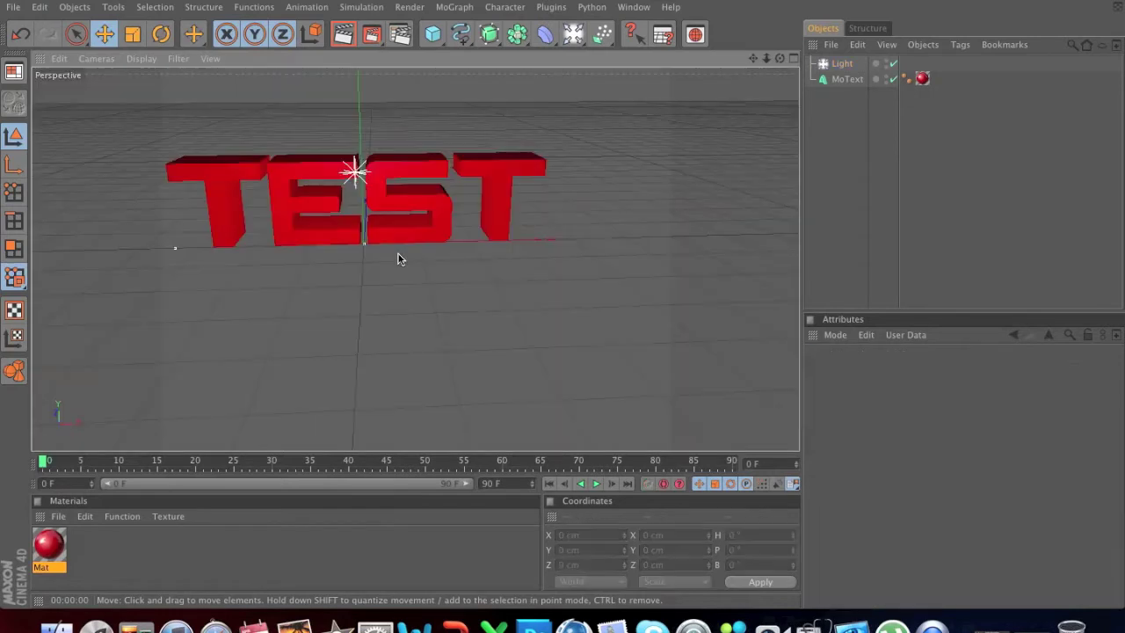
- Duplicate the light and set the copy's lens glow to Artifact
click(356, 174)
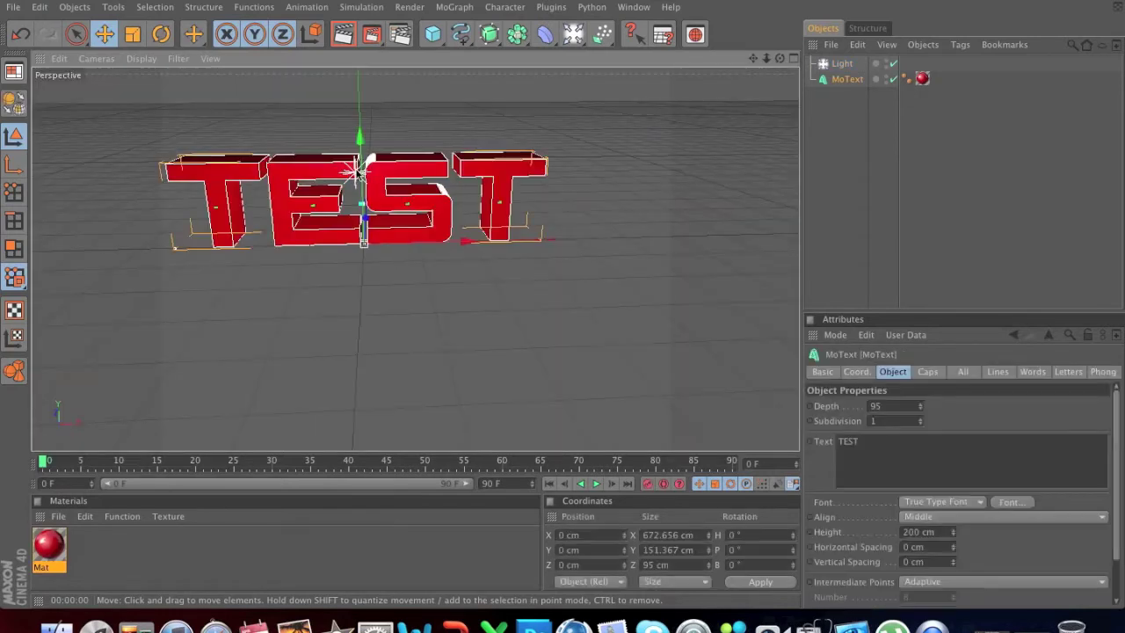
click(842, 64)
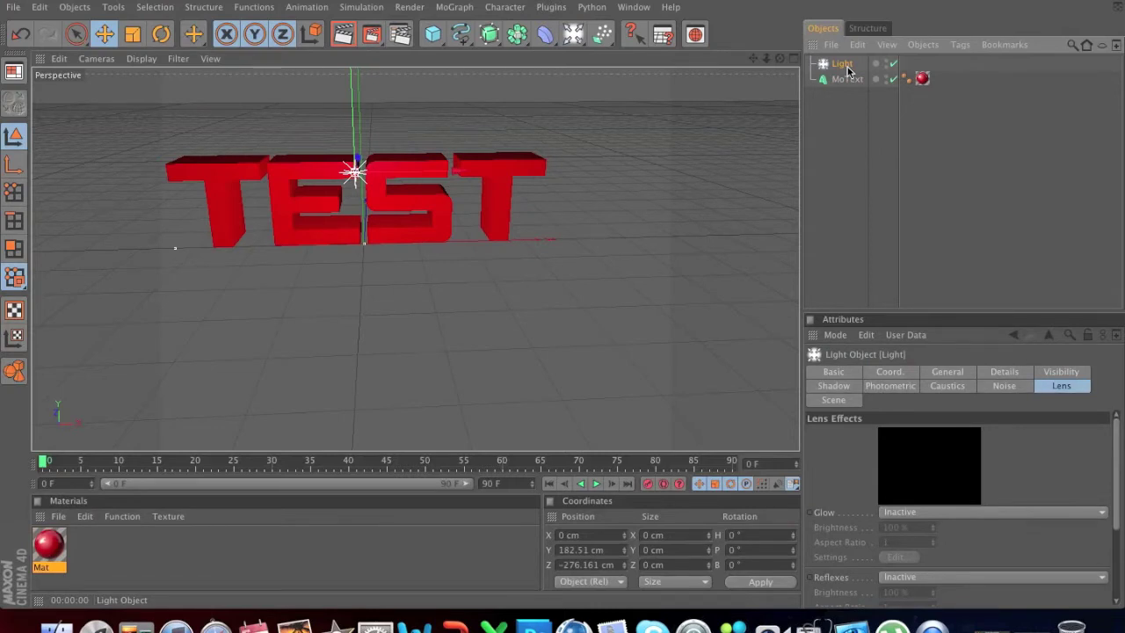
key(super+v)
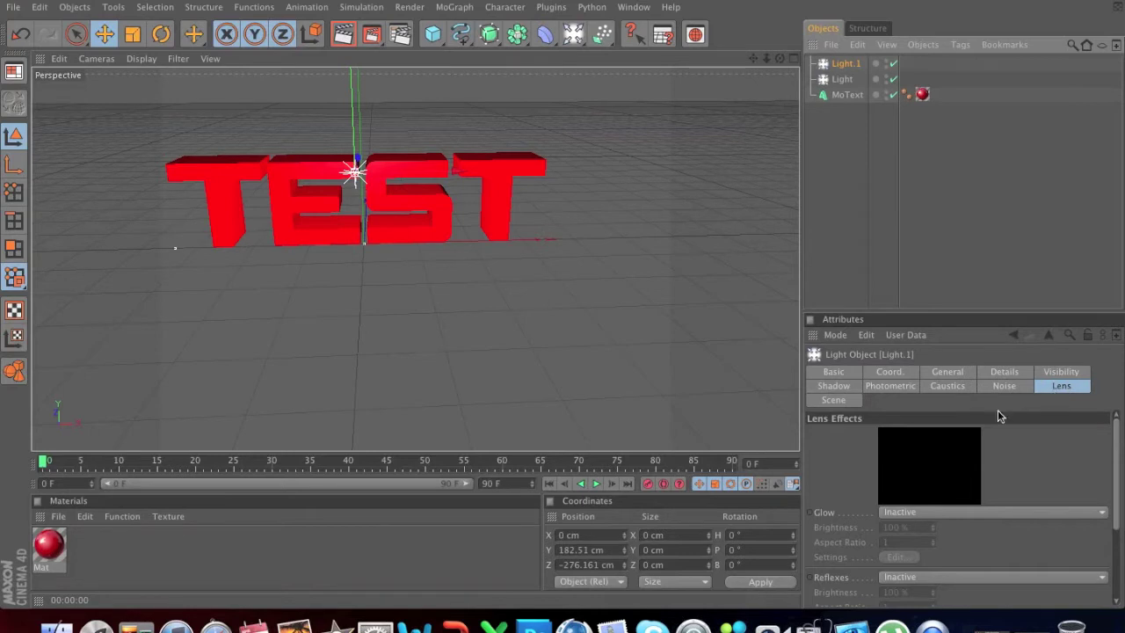
click(905, 517)
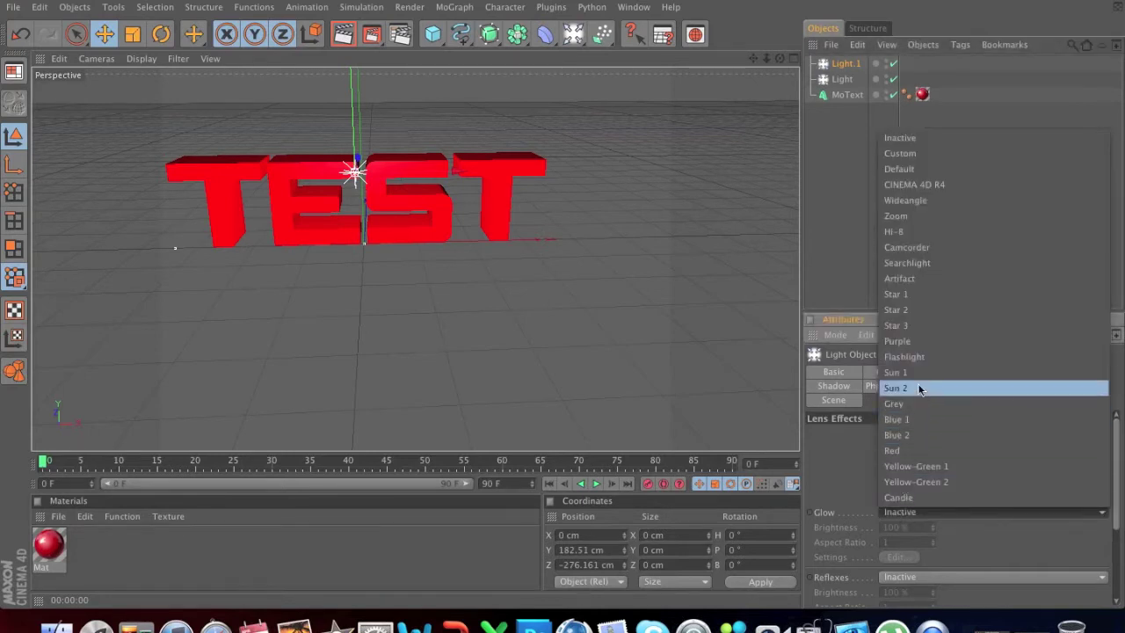
click(926, 277)
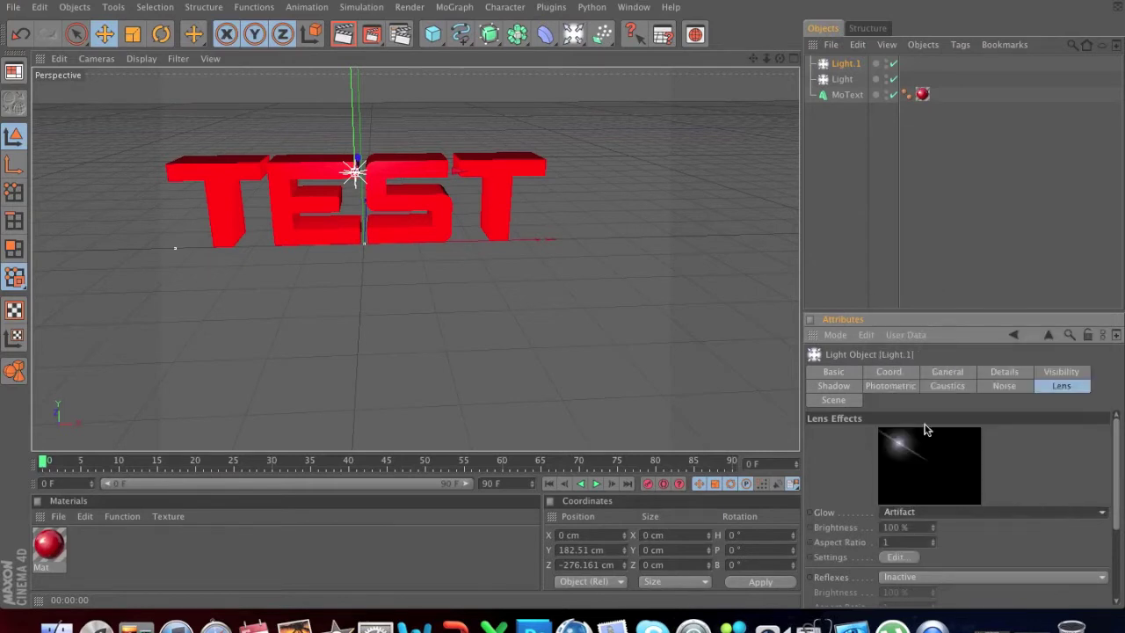
- Customize the copied light's glow with 3 beams, 0 breaks and a glow R of 0.15, and rotate the lens effect to level its streak
click(898, 558)
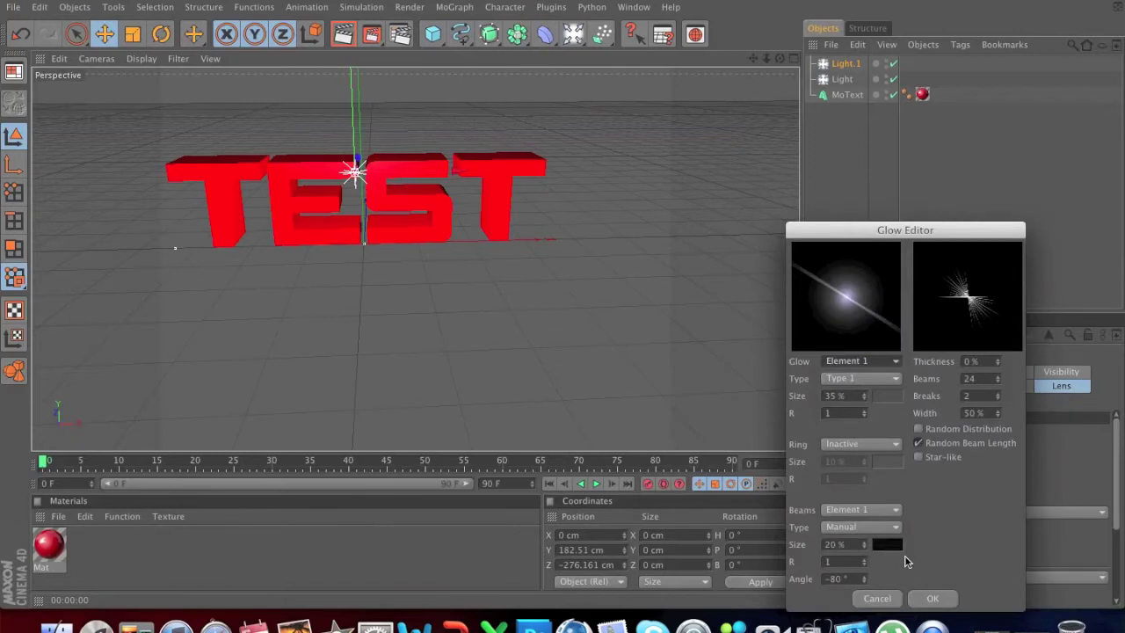
double_click(980, 379)
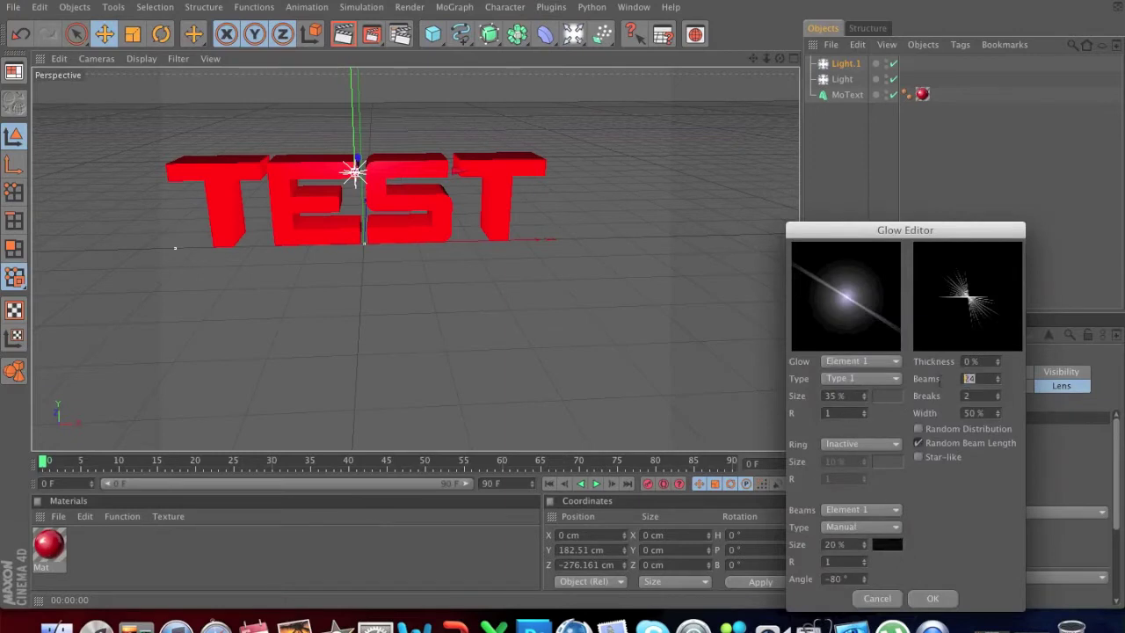
text(3)
double_click(978, 397)
text(0)
key(Tab)
text(0.15)
key(Return)
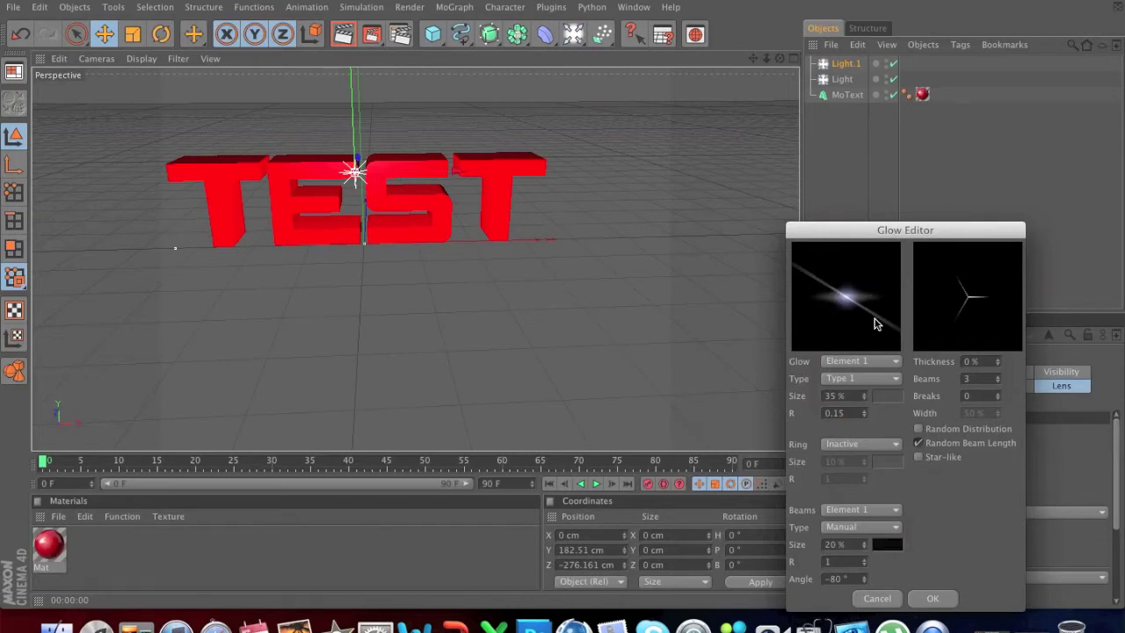
click(943, 597)
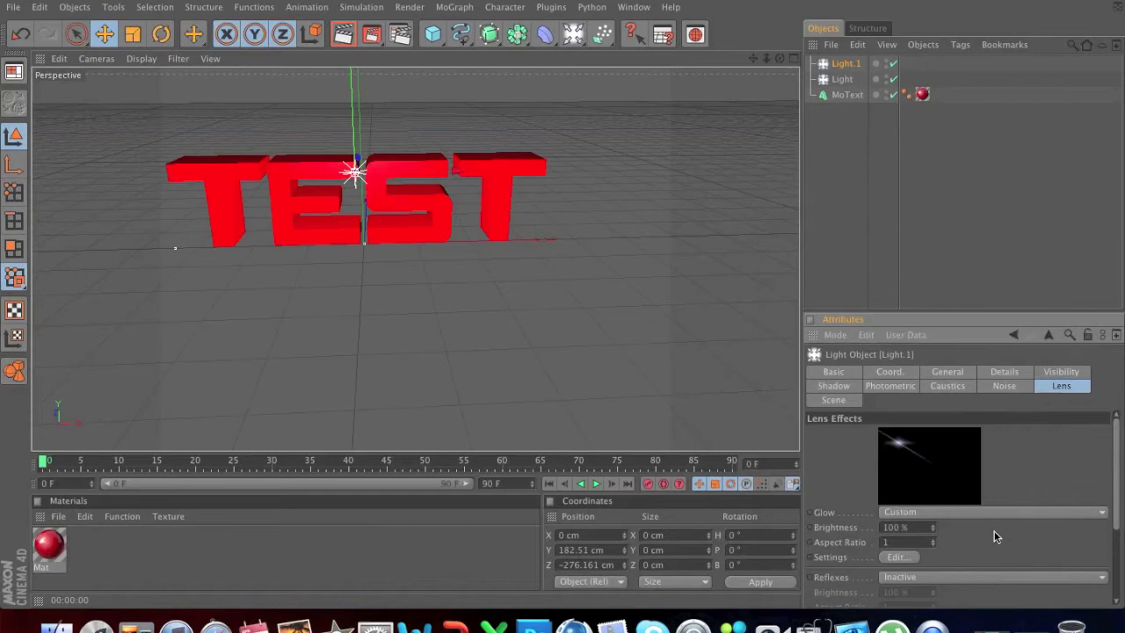
drag(1119, 490, 1112, 567)
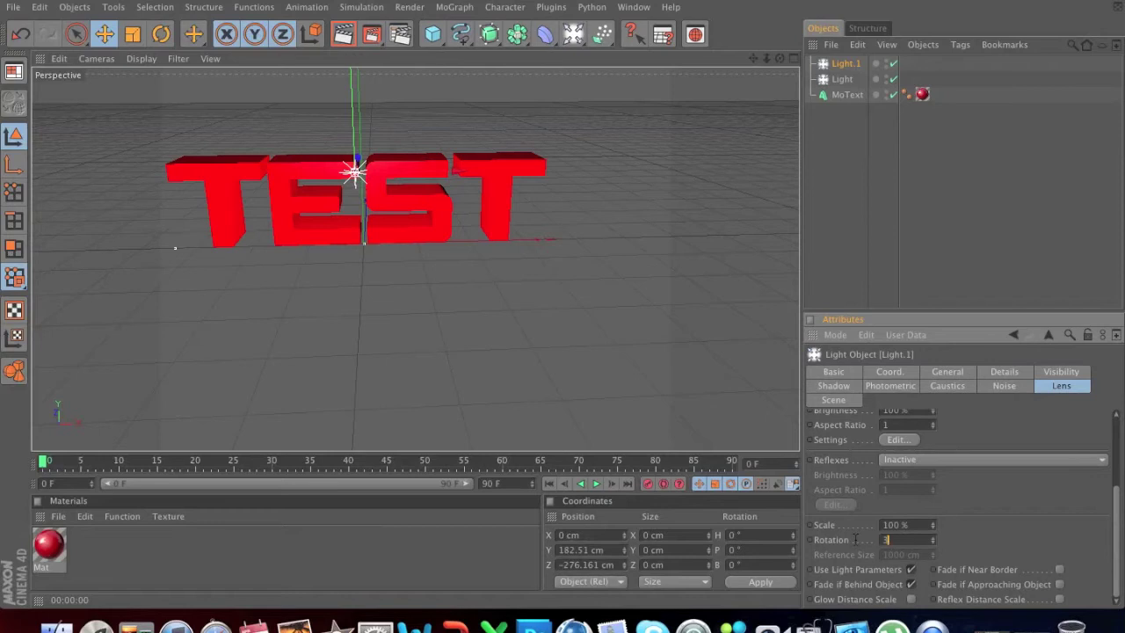
drag(1117, 533, 1119, 448)
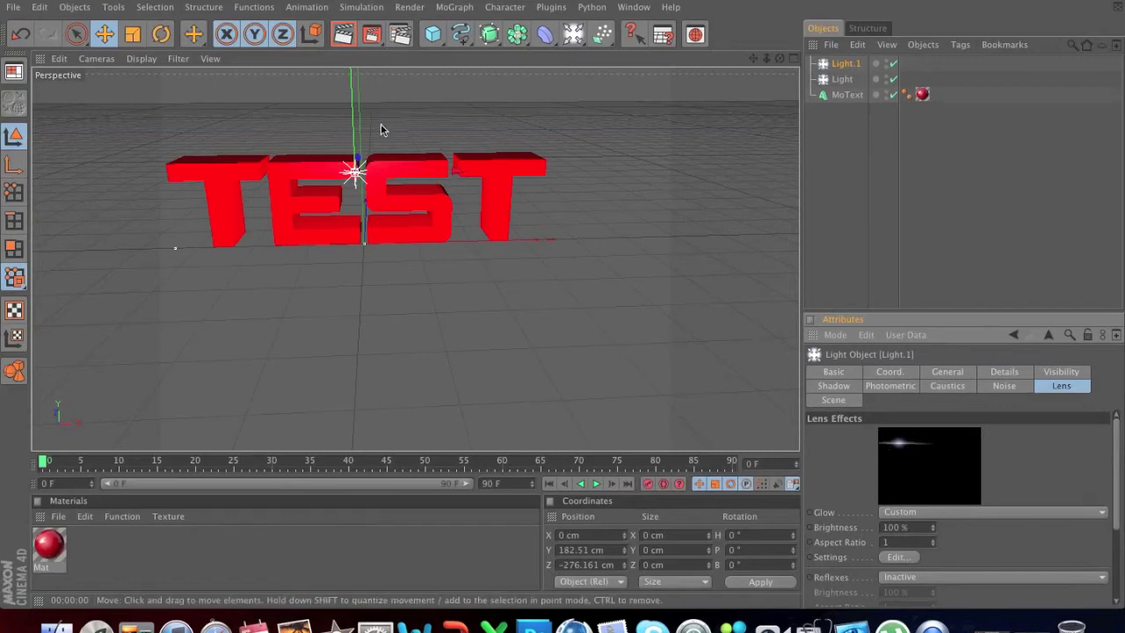
- Move the copied light along X to about 187 cm, in front of the last T, and render a preview of the flare
click(850, 68)
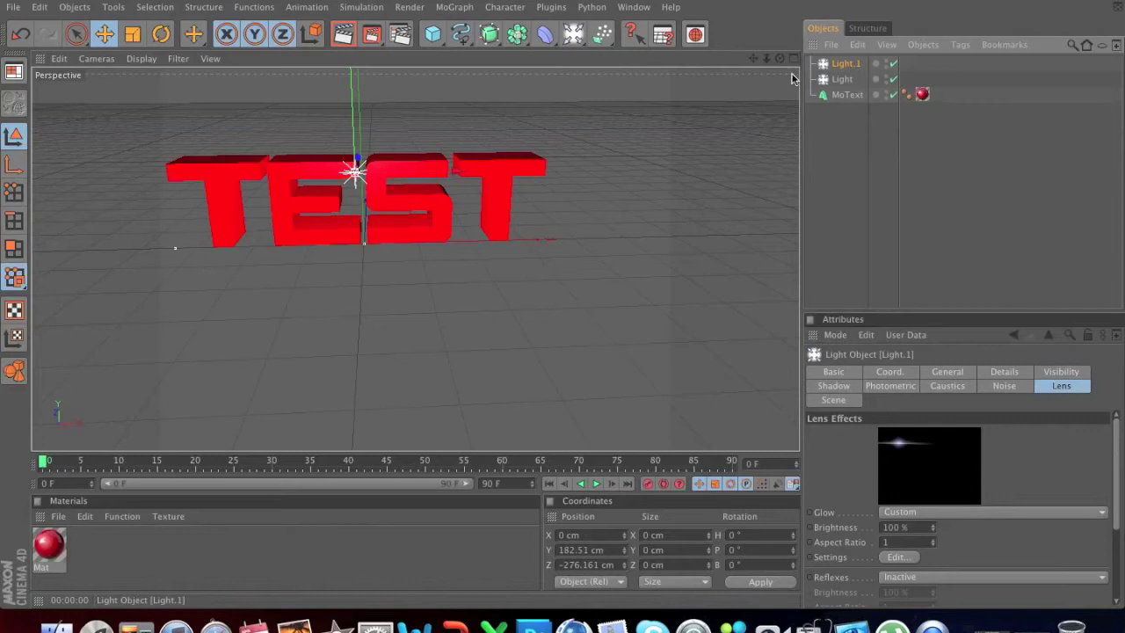
drag(391, 175, 541, 172)
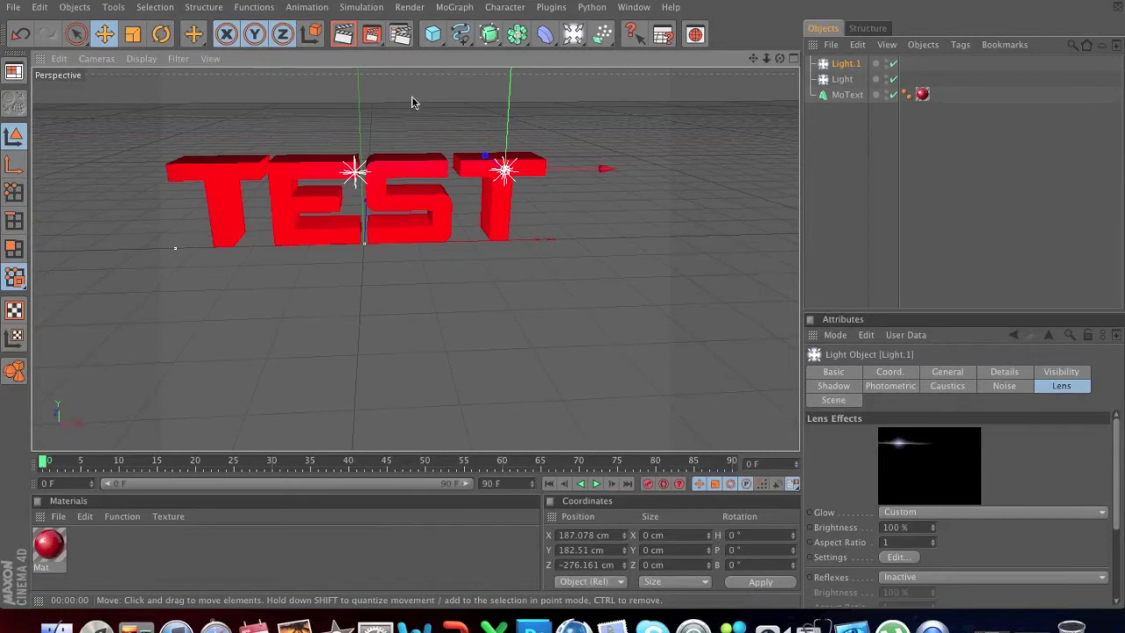
click(342, 36)
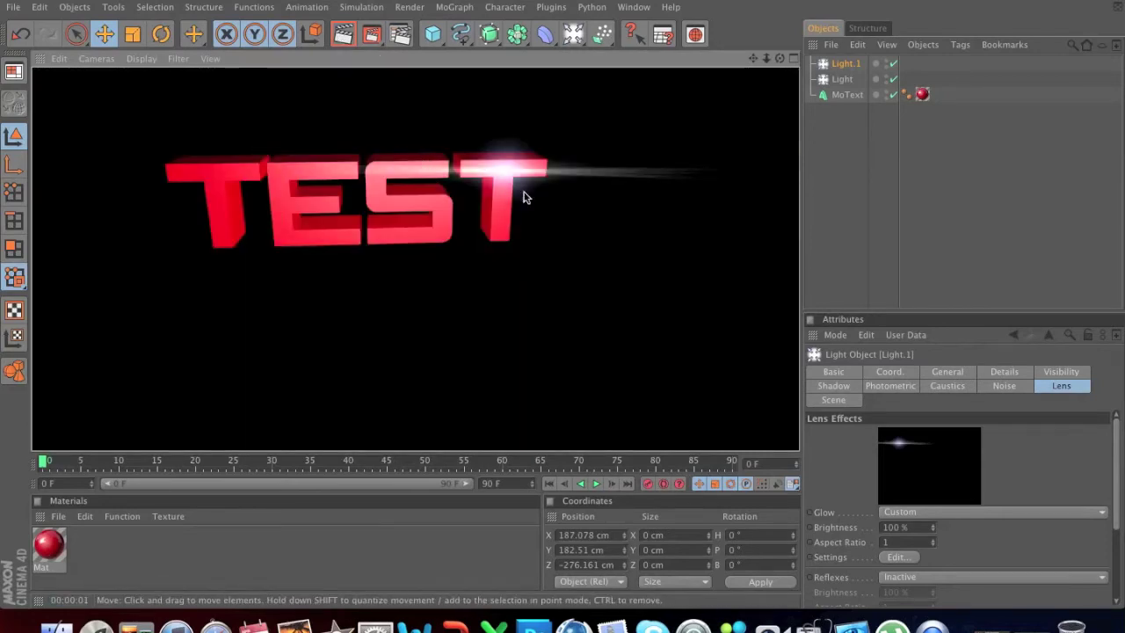
click(505, 170)
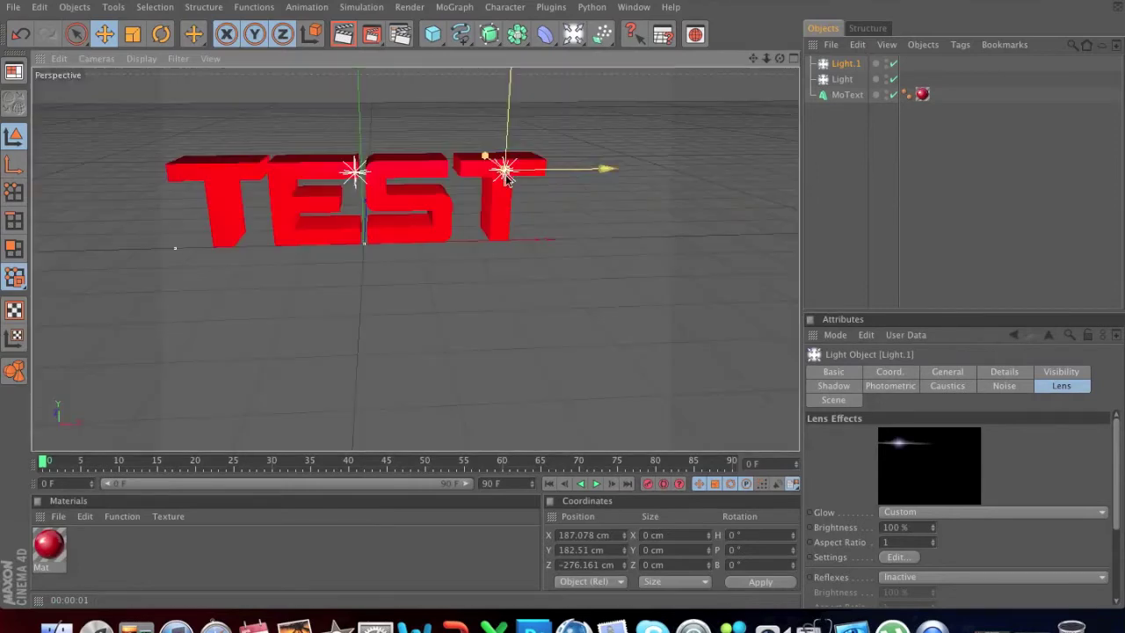
- Reposition the flare light at the upper outer corner of the last T, about X 320, Y 156, Z -11 cm, and render a frontal preview
alt+drag(175, 247, 605, 209)
drag(532, 170, 538, 170)
alt+drag(586, 211, 426, 211)
drag(484, 155, 507, 155)
alt+drag(442, 223, 381, 223)
alt+drag(309, 252, 387, 252)
drag(512, 117, 511, 139)
drag(556, 195, 674, 196)
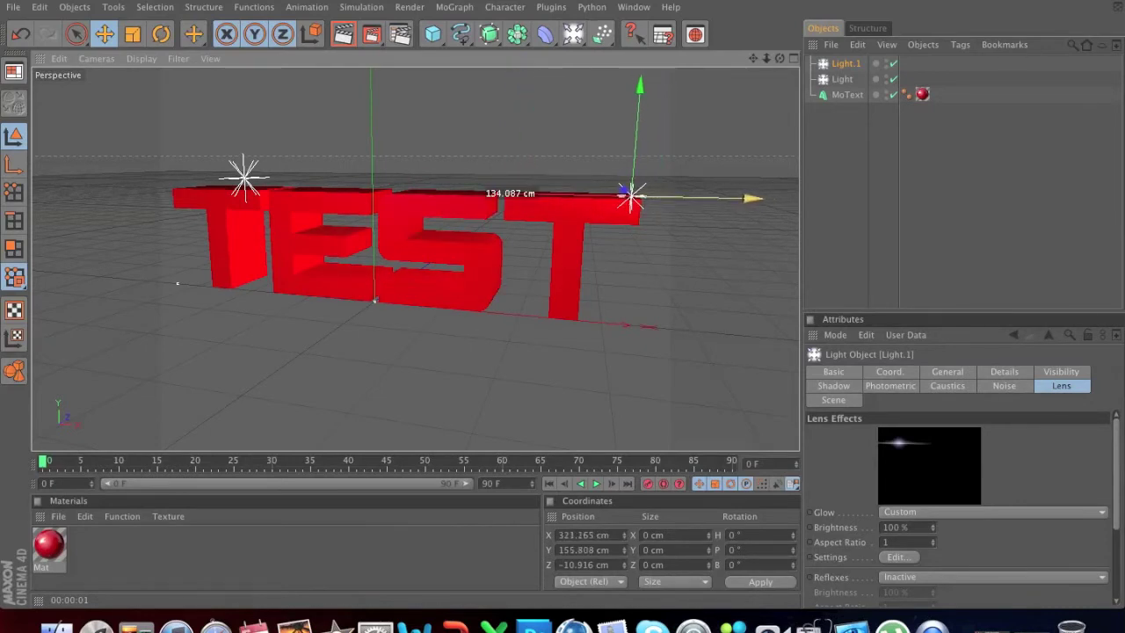
scroll(279, 286, down, 1)
alt+drag(268, 282, 368, 297)
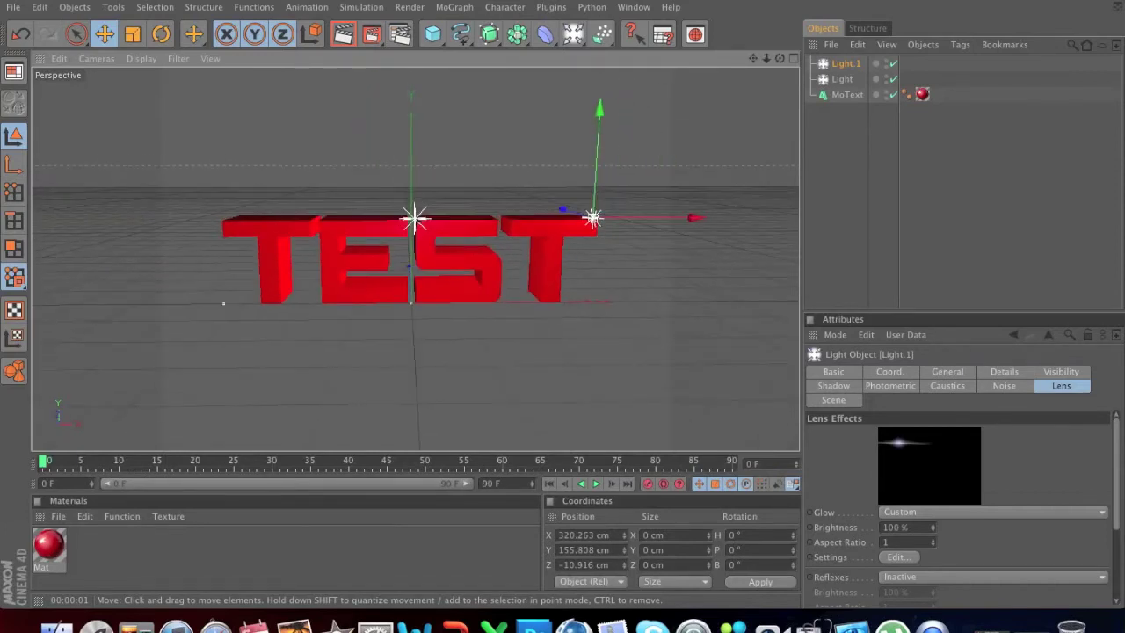
click(347, 40)
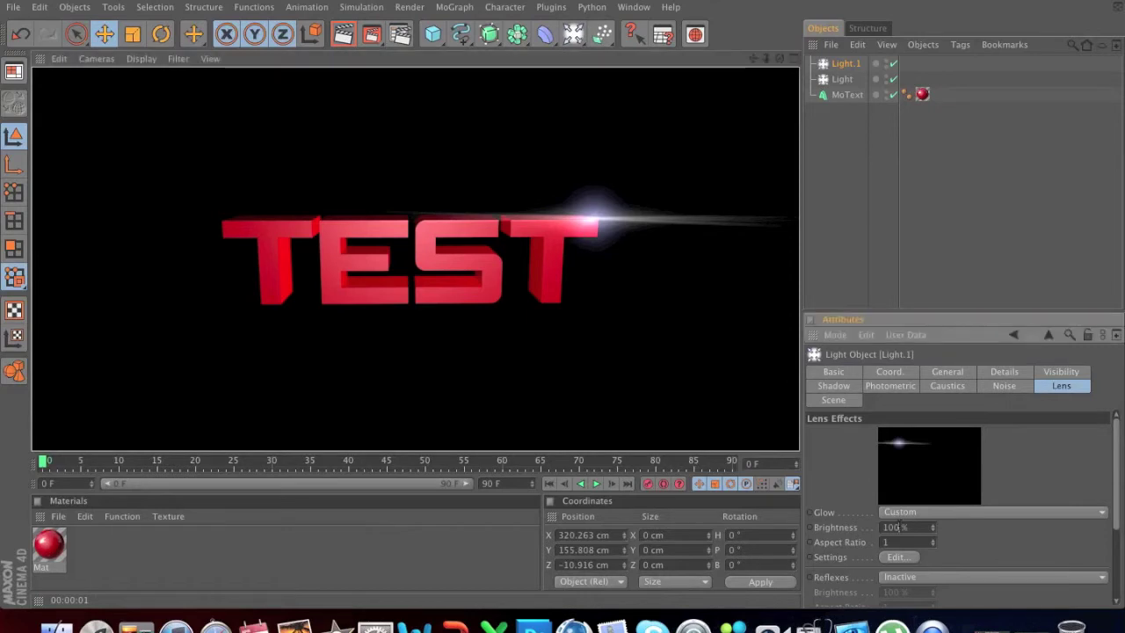
- Set the flare light's lens glow brightness to 75% and render a preview in the viewport
drag(898, 526, 883, 527)
text(75)
key(Return)
click(343, 33)
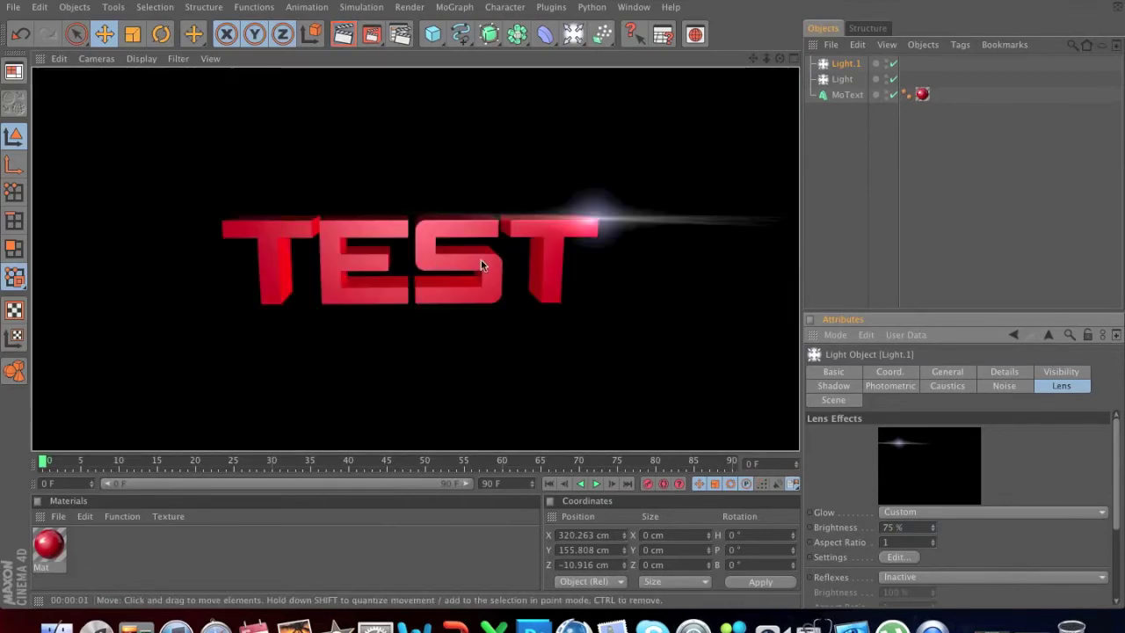
click(598, 219)
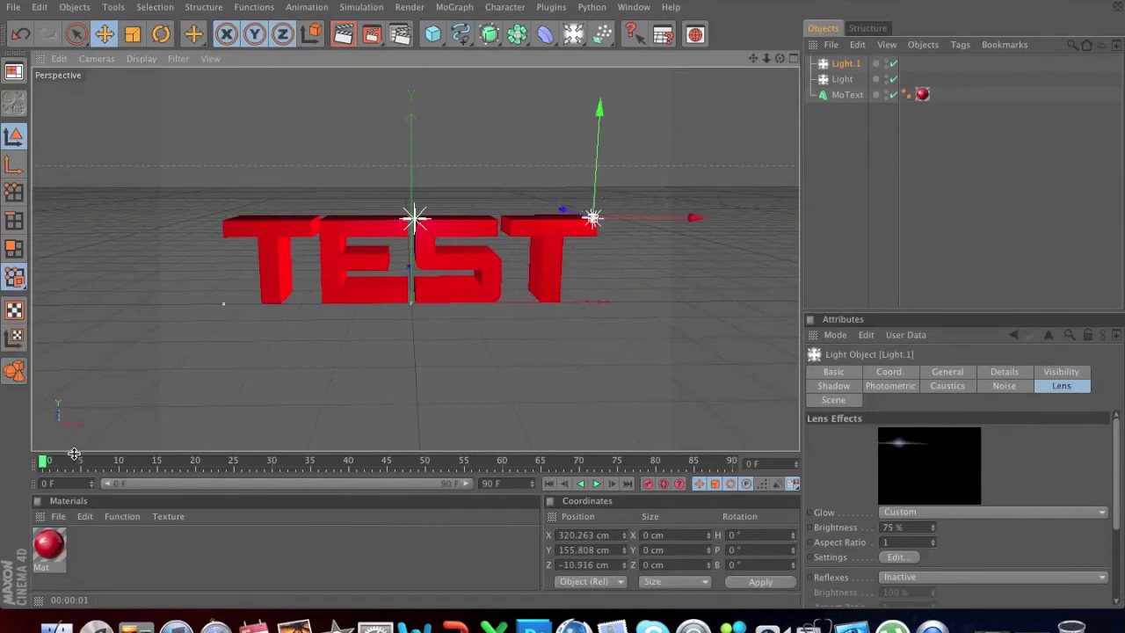
- With automatic keyframing on, keyframe the flare light's current position at frame 30 and move it along X to about -323 cm at frame 0
click(664, 484)
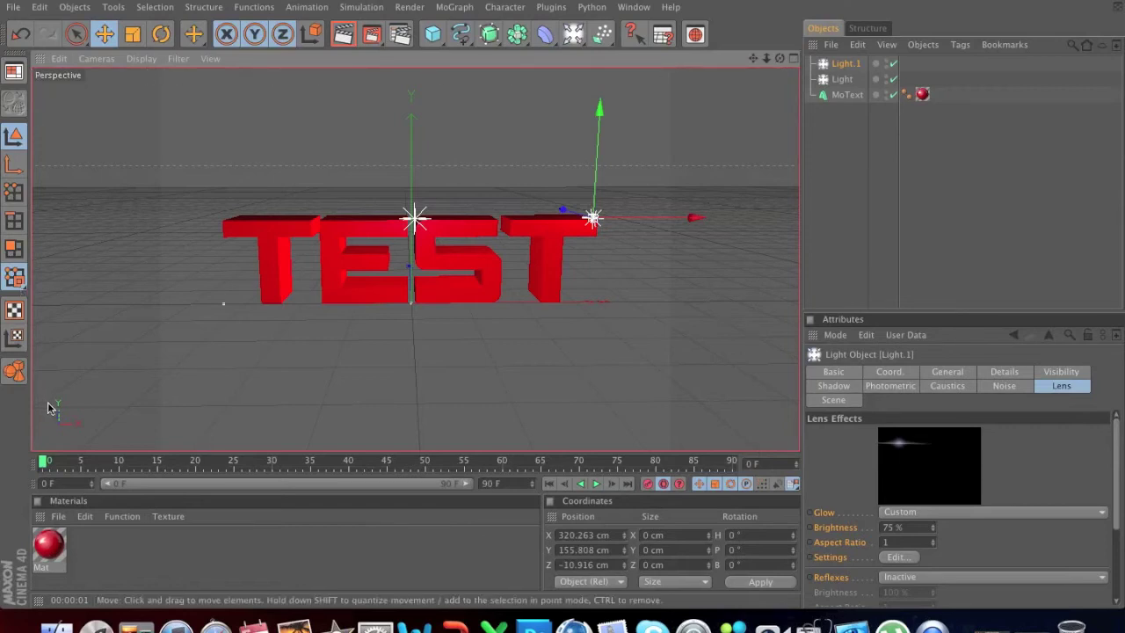
drag(44, 463, 273, 464)
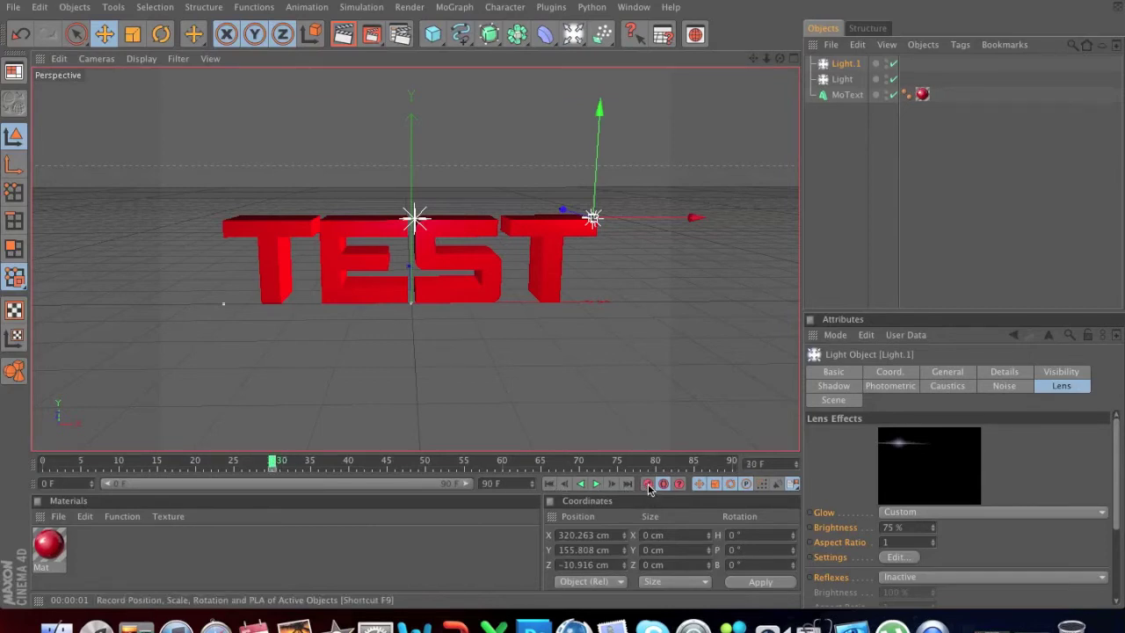
drag(246, 466, 44, 464)
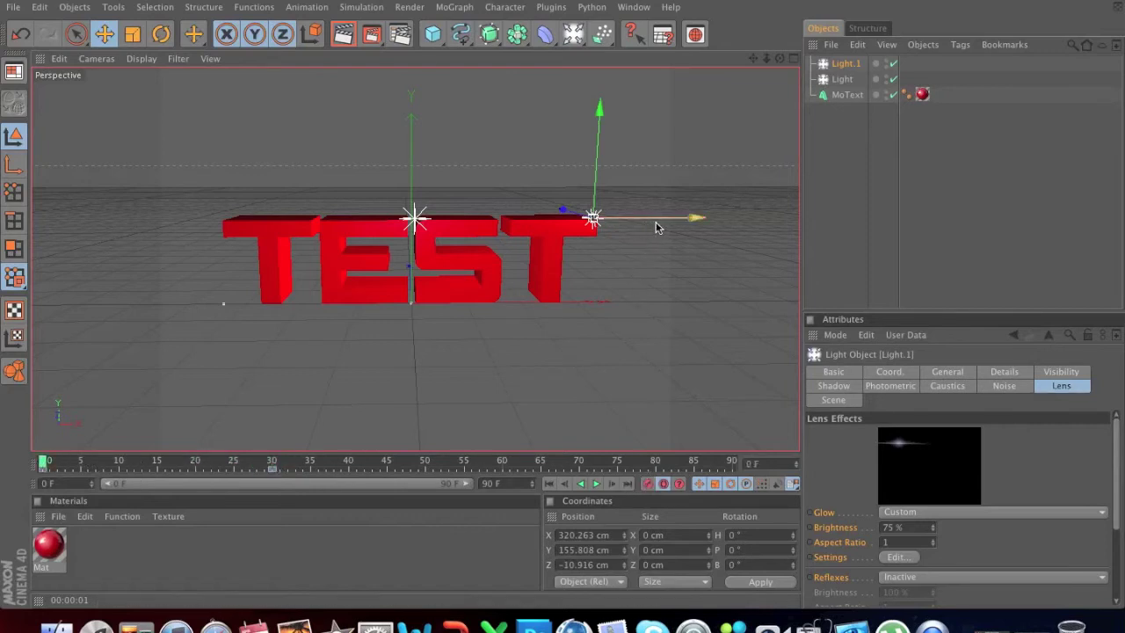
drag(657, 226, 331, 218)
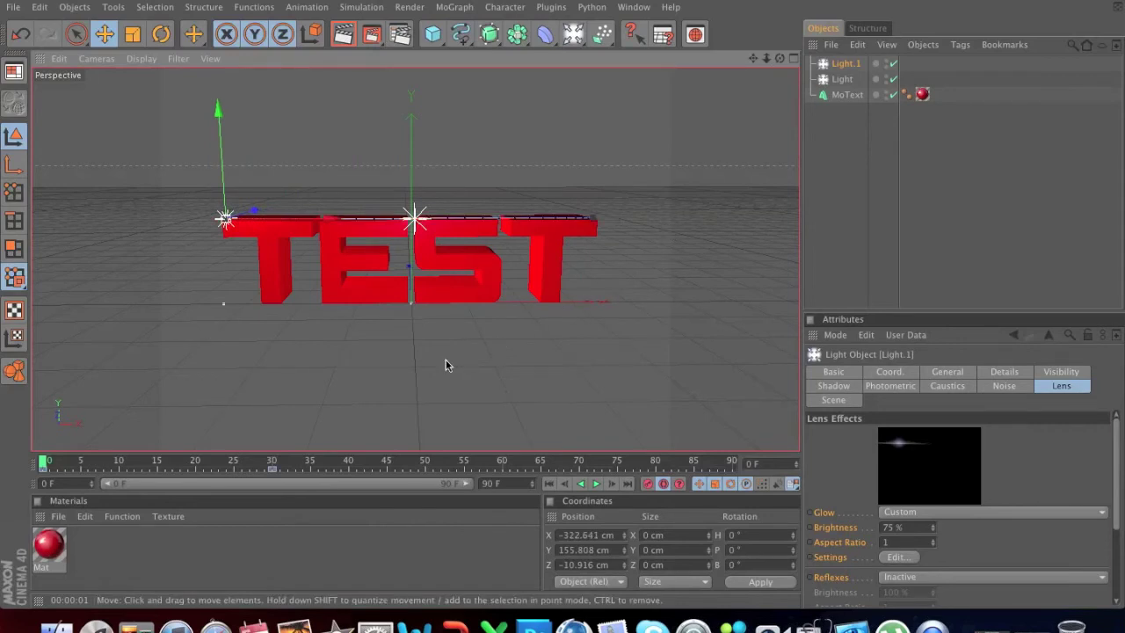
- Render a preview of the flare at frame 15, return to frame 0 and turn off automatic keyframing
drag(46, 466, 162, 463)
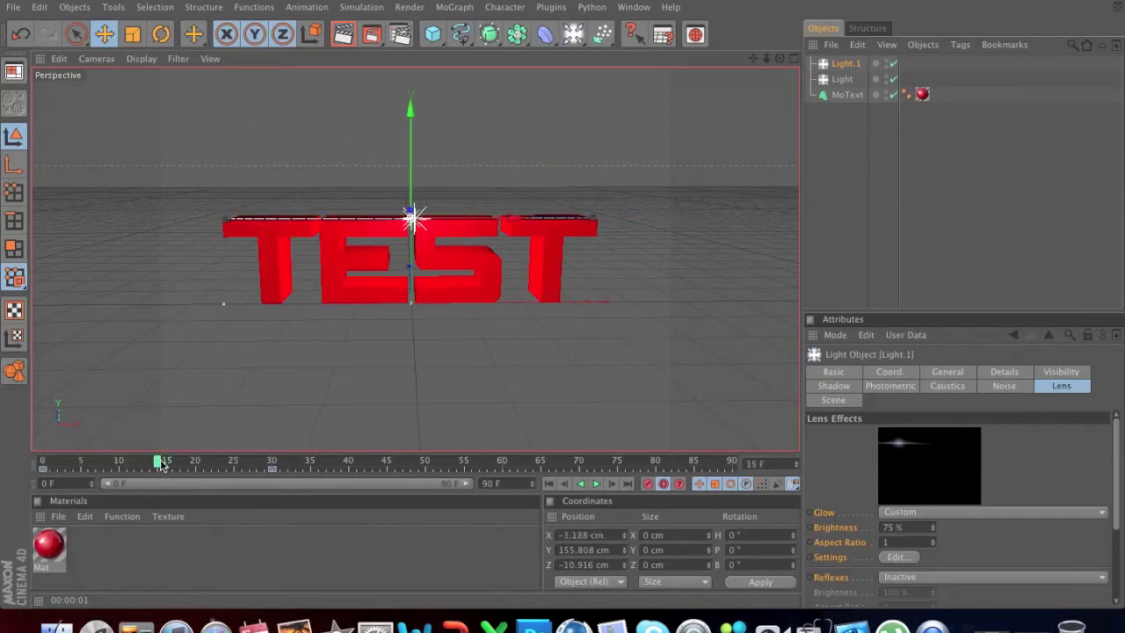
click(352, 35)
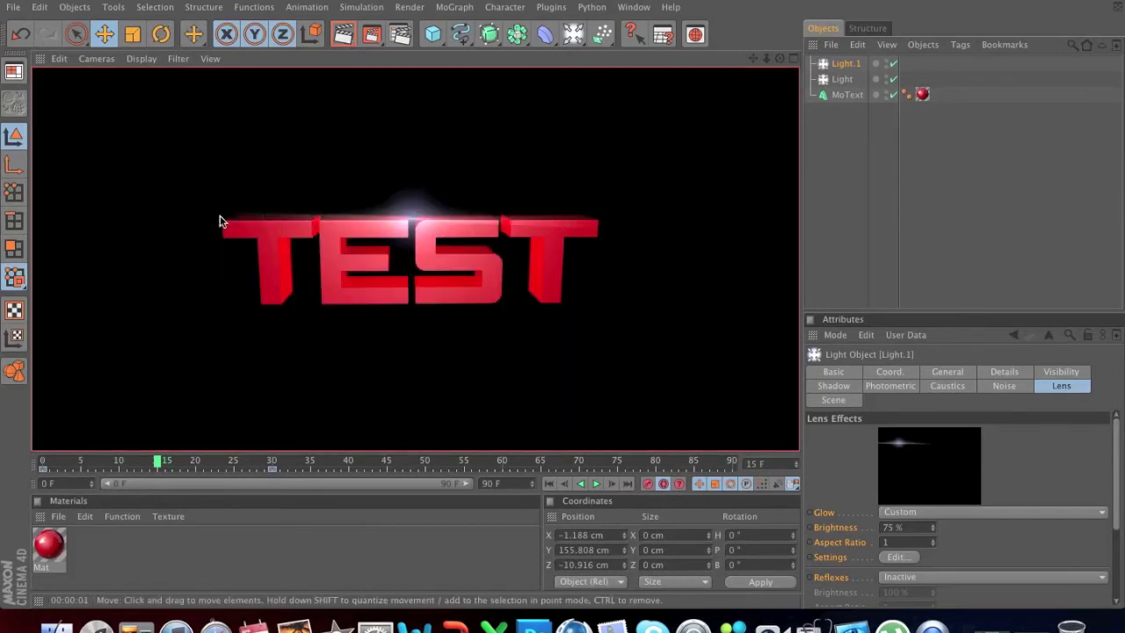
click(161, 469)
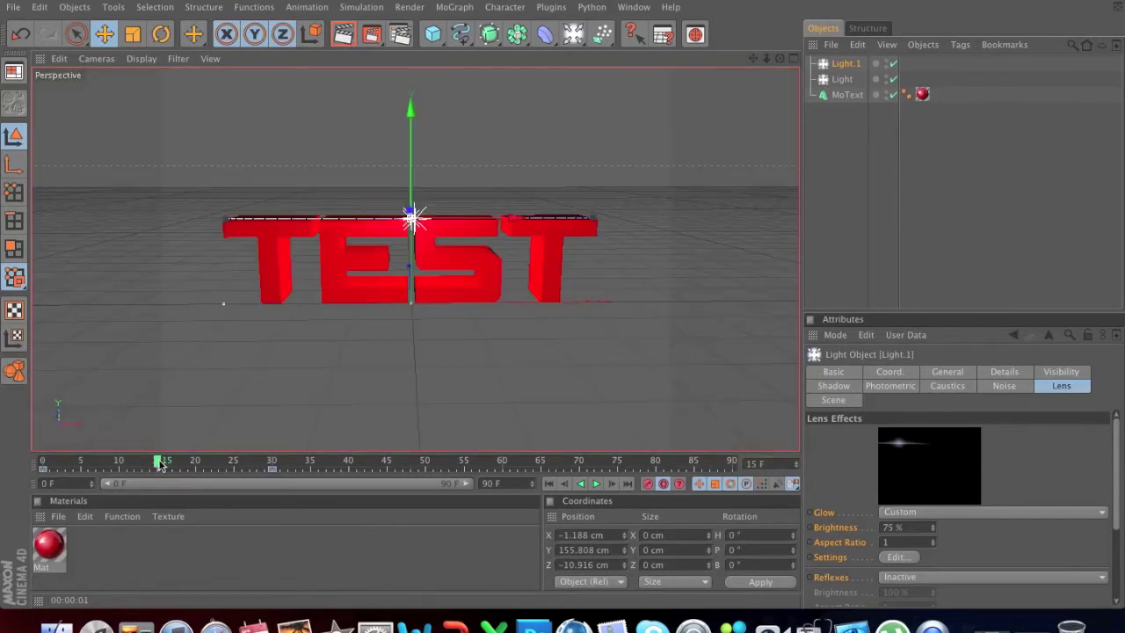
drag(156, 466, 44, 466)
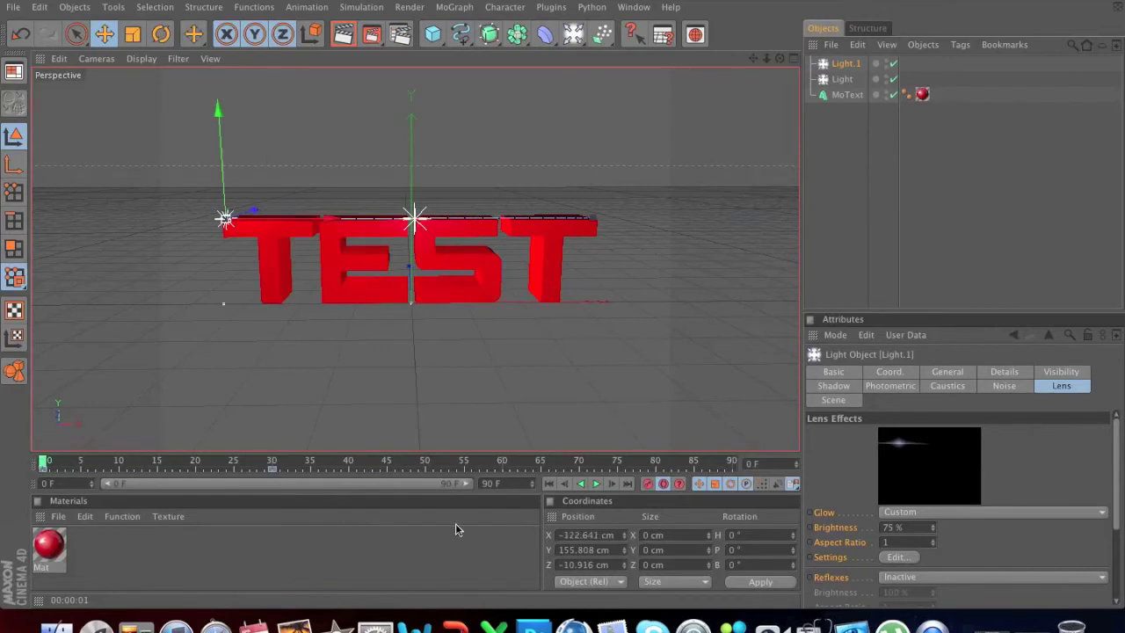
click(664, 484)
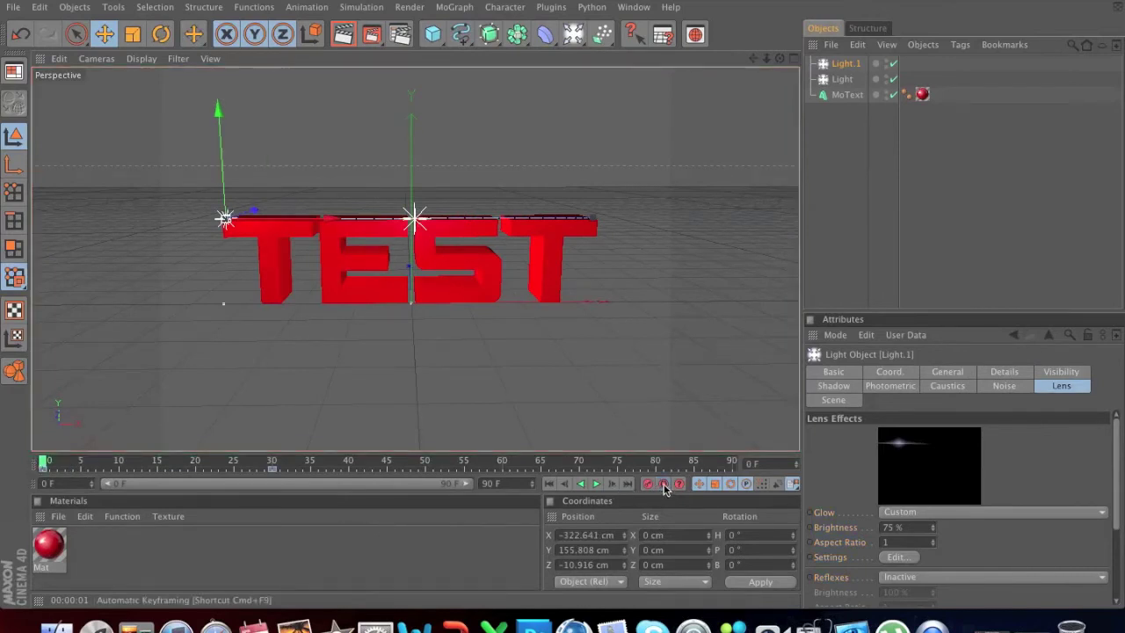
- Set the render output to the HDV/HDTV 720 25 film/video preset
click(403, 34)
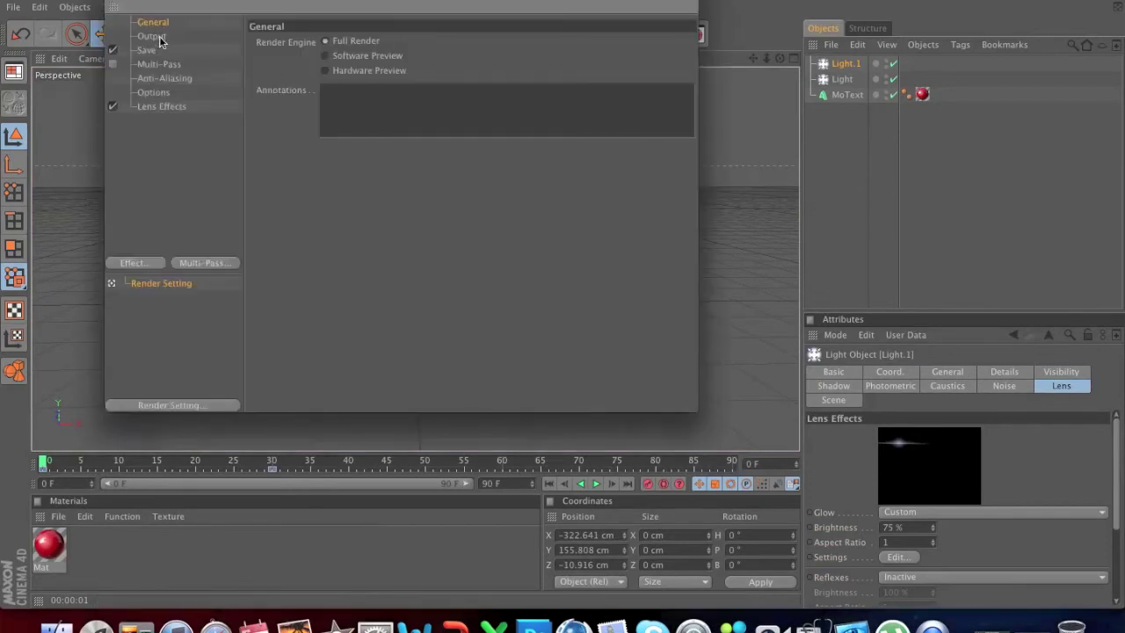
click(159, 39)
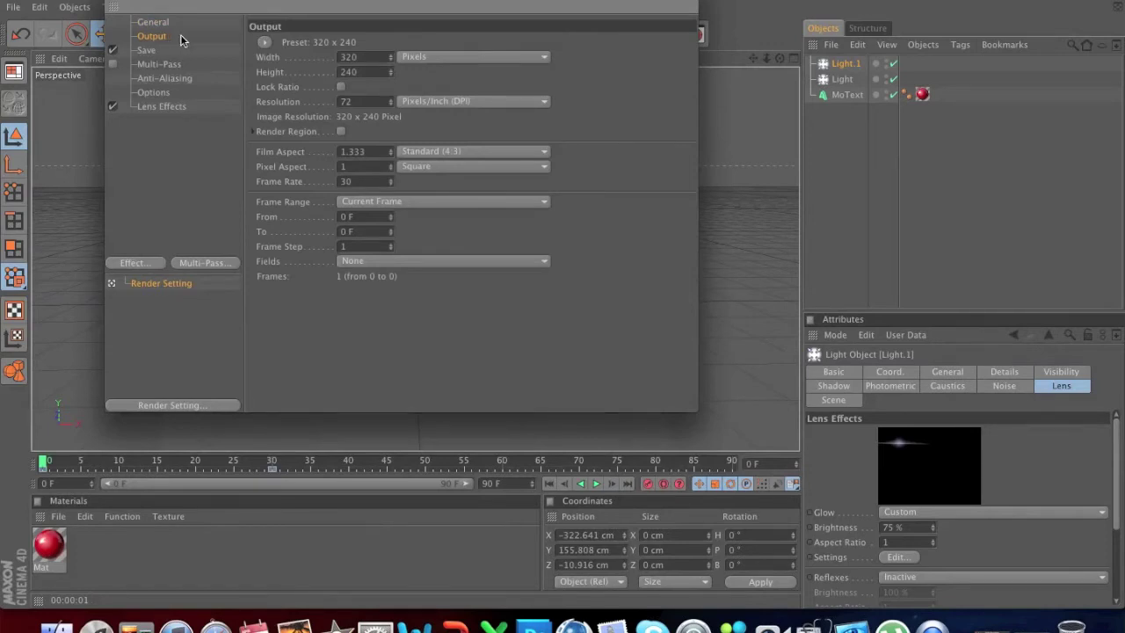
click(265, 43)
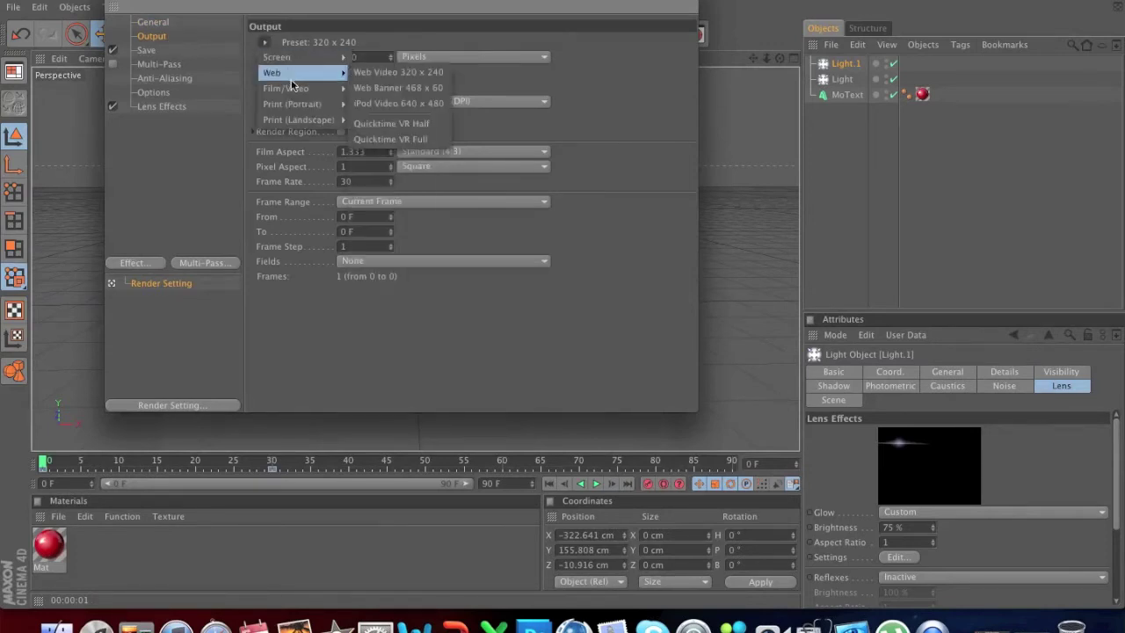
mouse_move(296, 89)
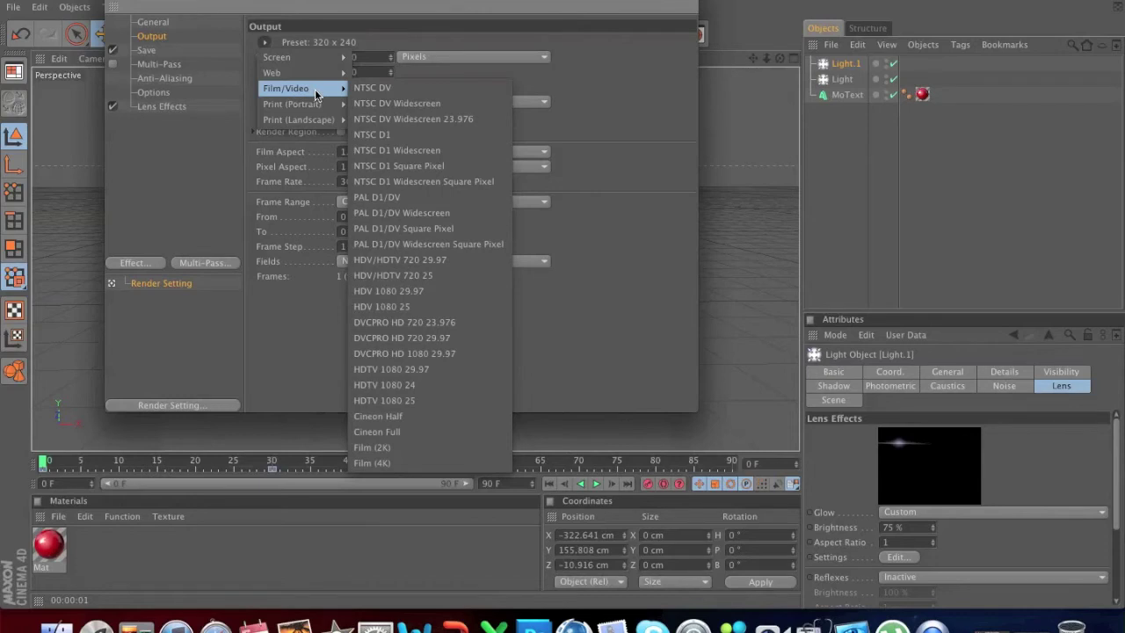
click(422, 277)
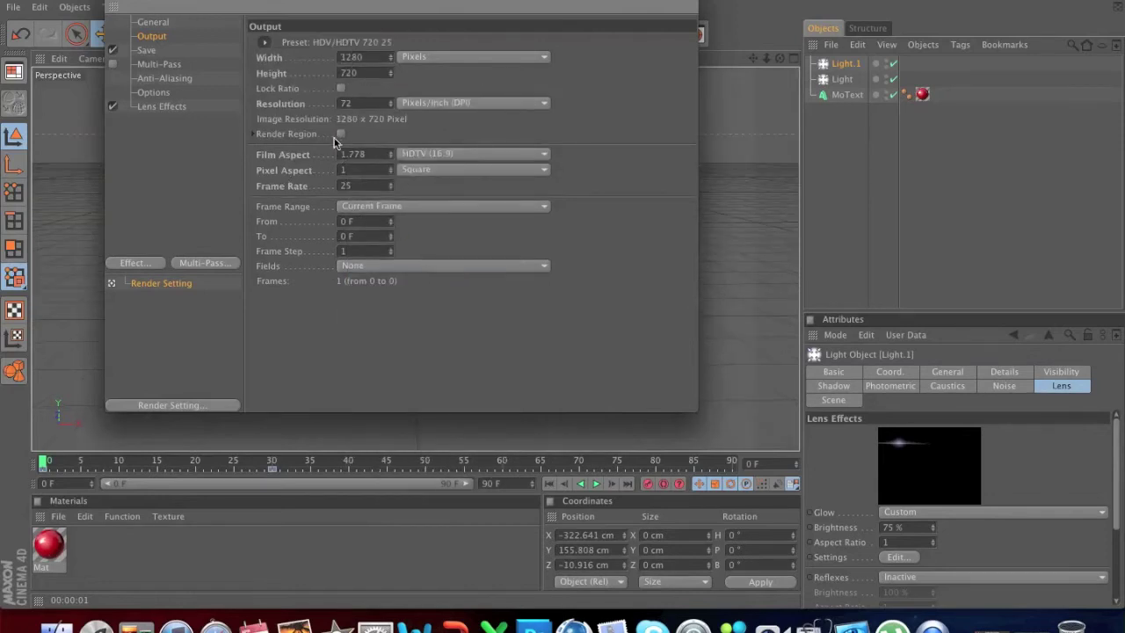
- Set the render to save as "test" on the Desktop in QuickTime Movie format with the alpha channel enabled
click(153, 51)
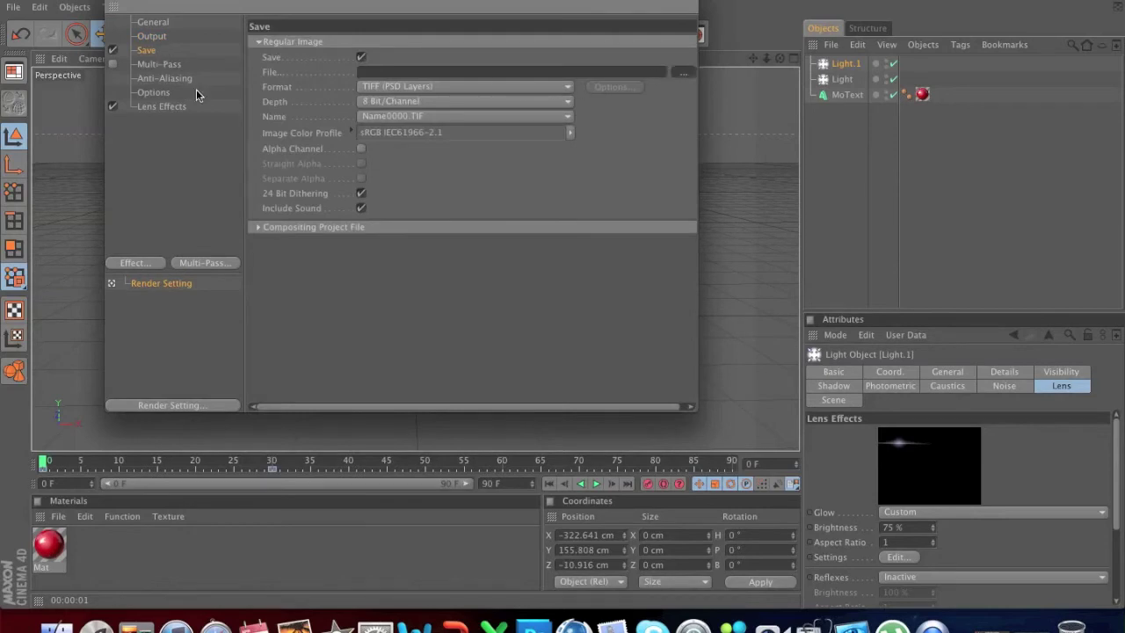
click(393, 187)
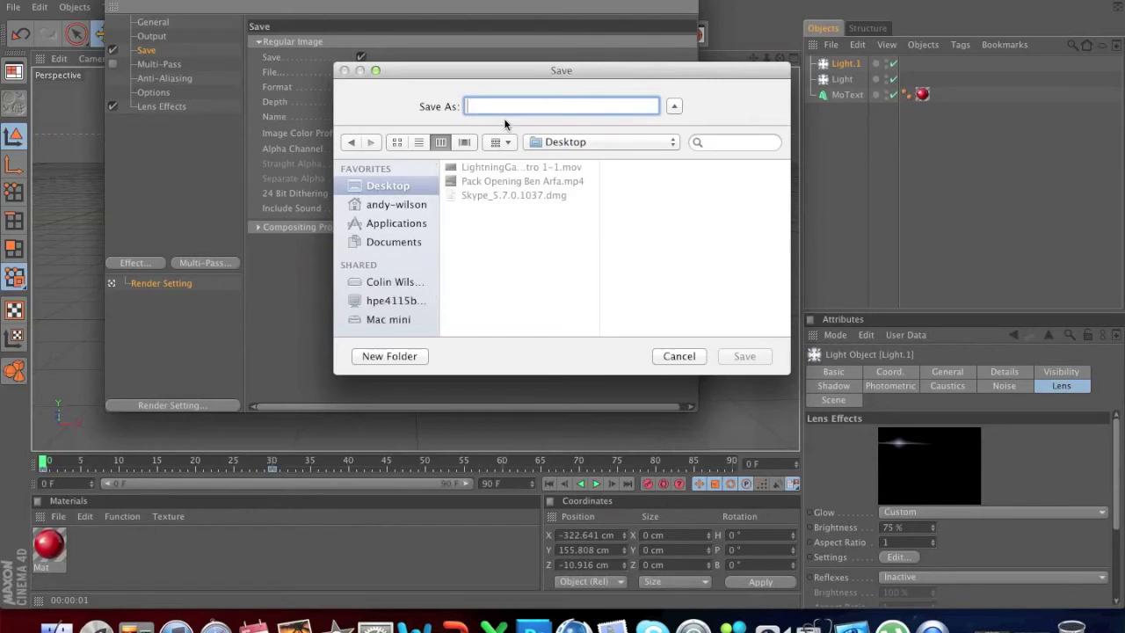
text(test)
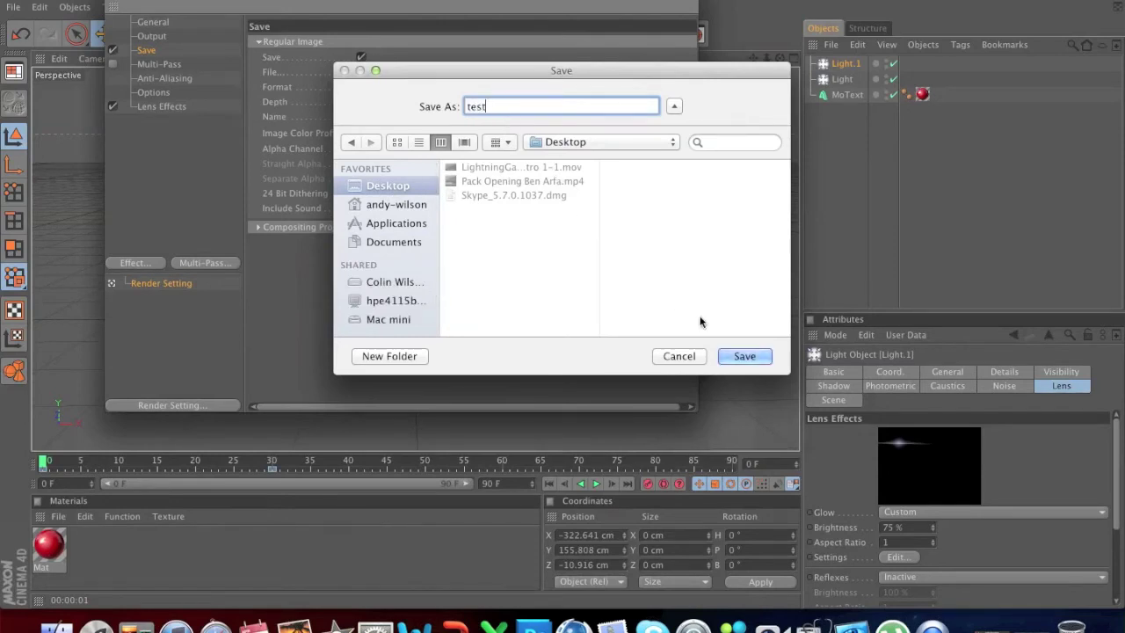
click(742, 355)
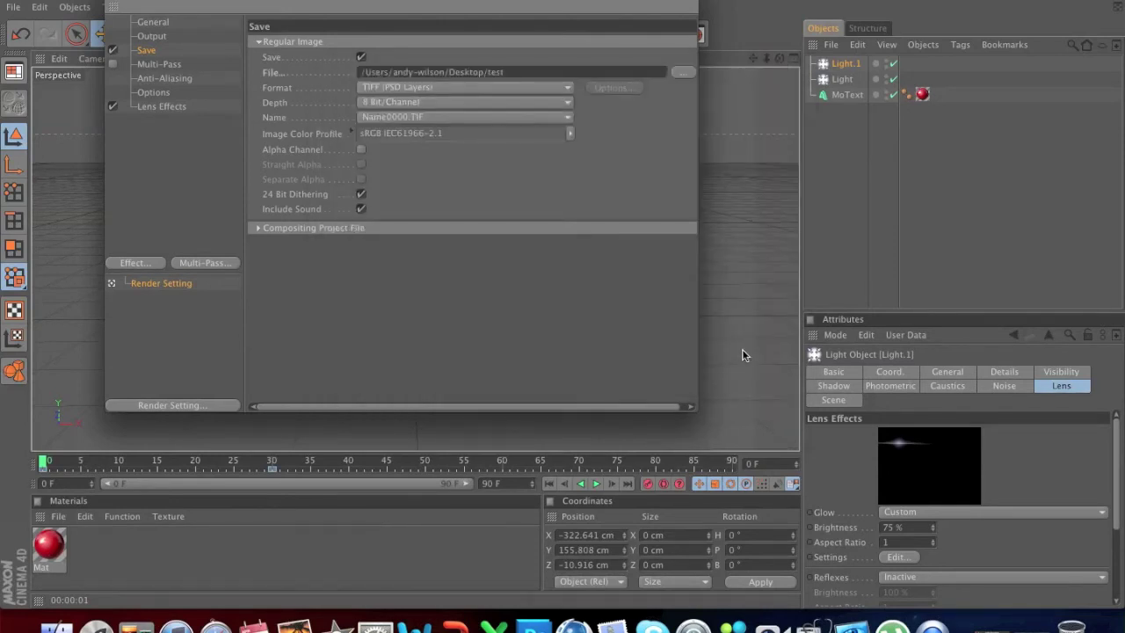
click(441, 87)
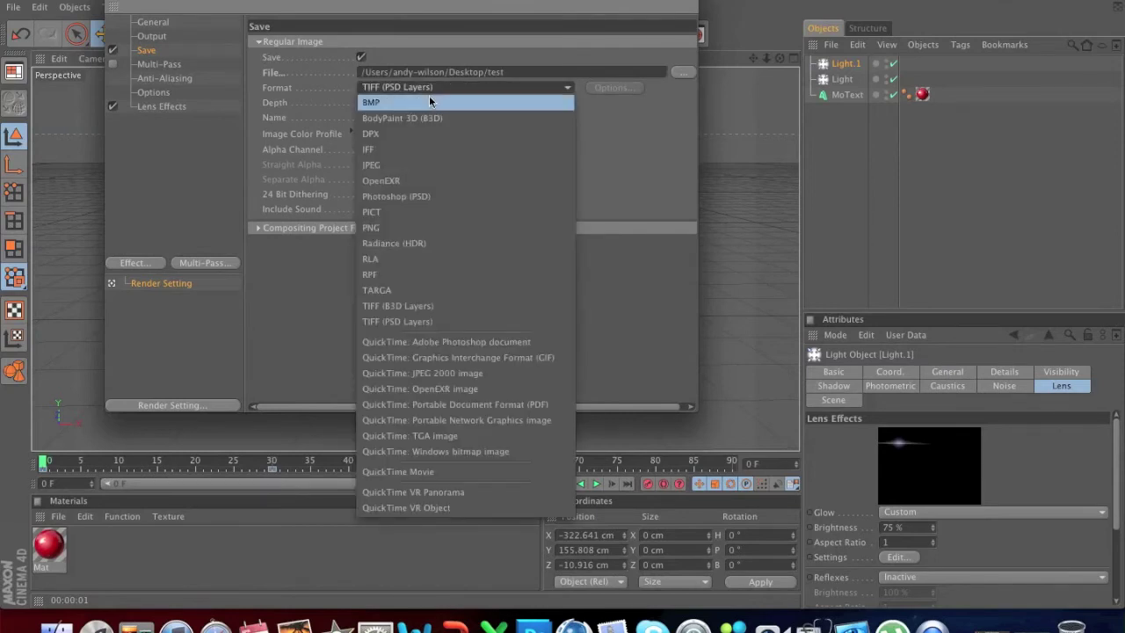
click(447, 473)
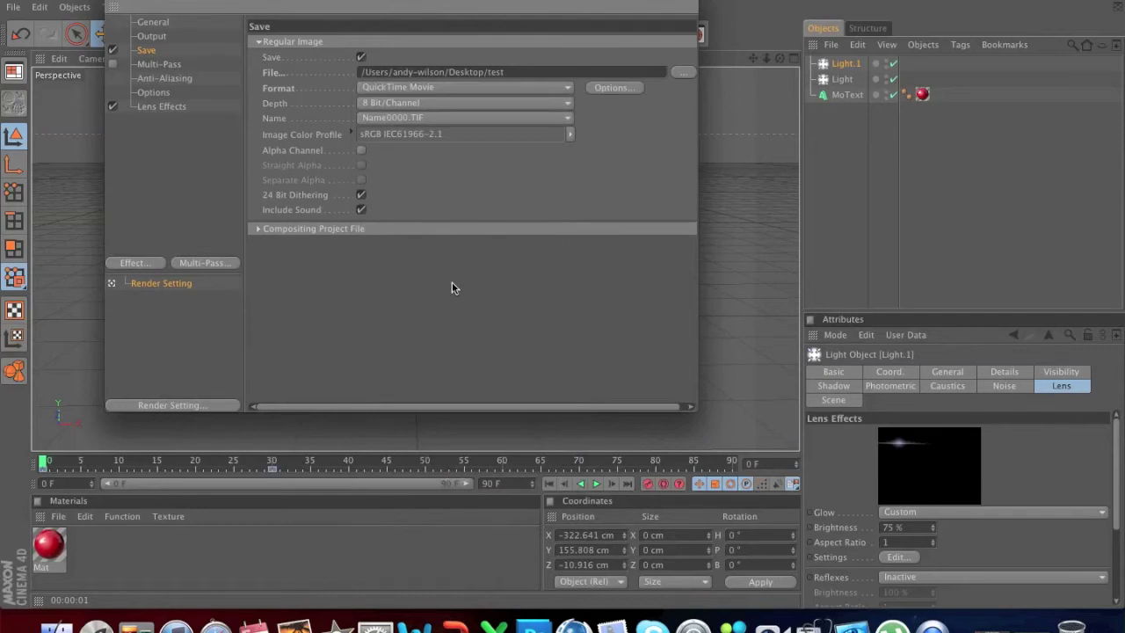
click(360, 150)
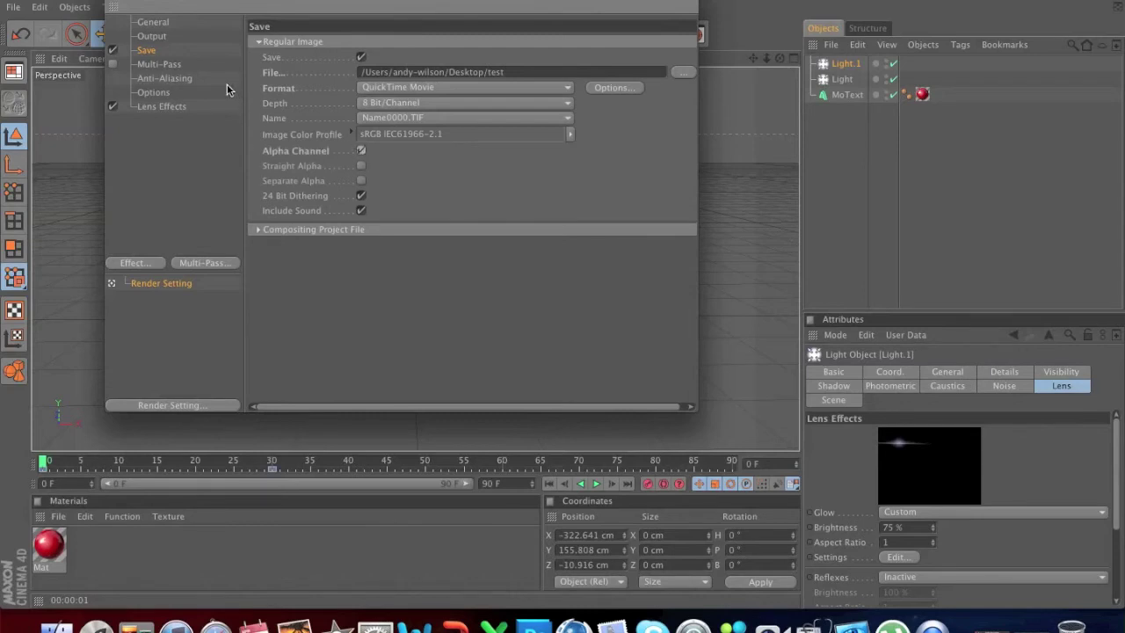
- Set the output frame range to Manual, from frame 0 to 40
click(151, 36)
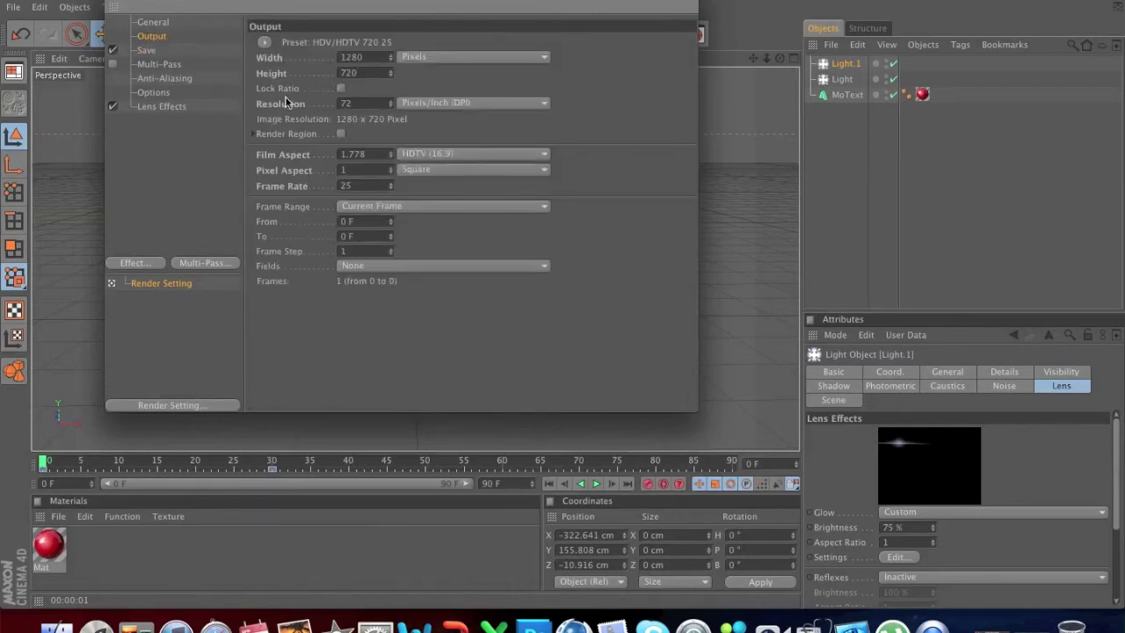
click(423, 209)
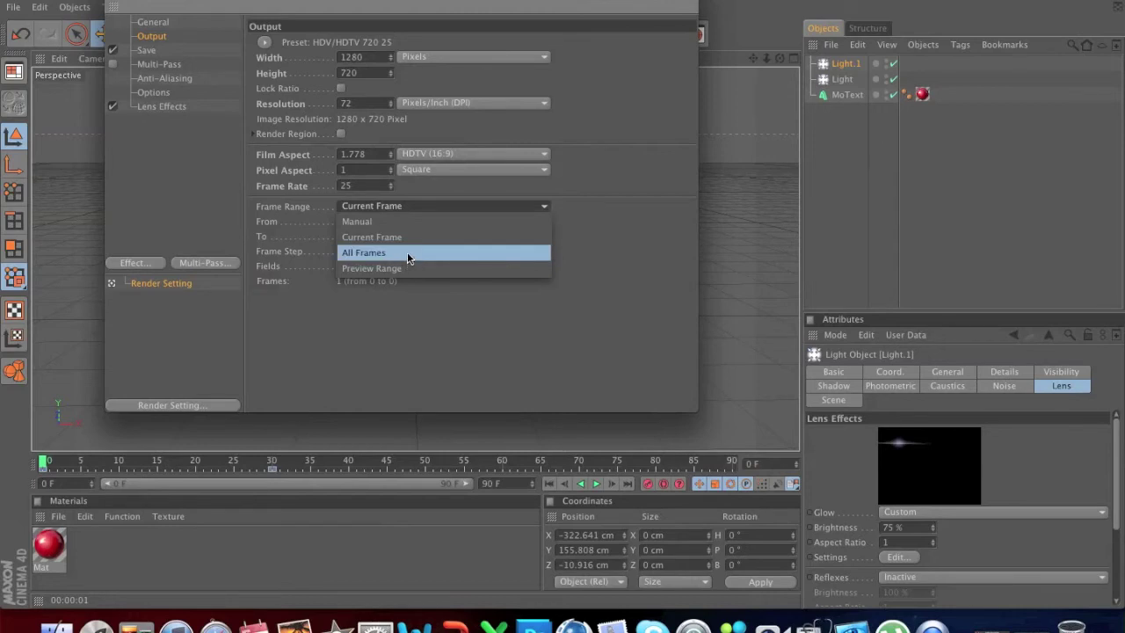
click(400, 222)
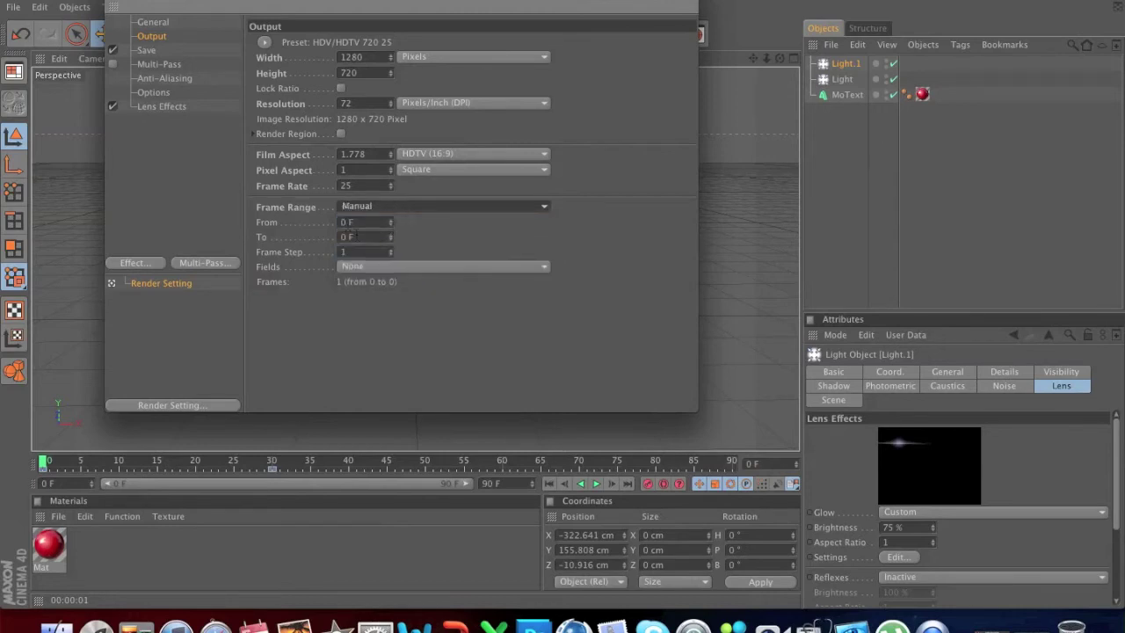
click(355, 237)
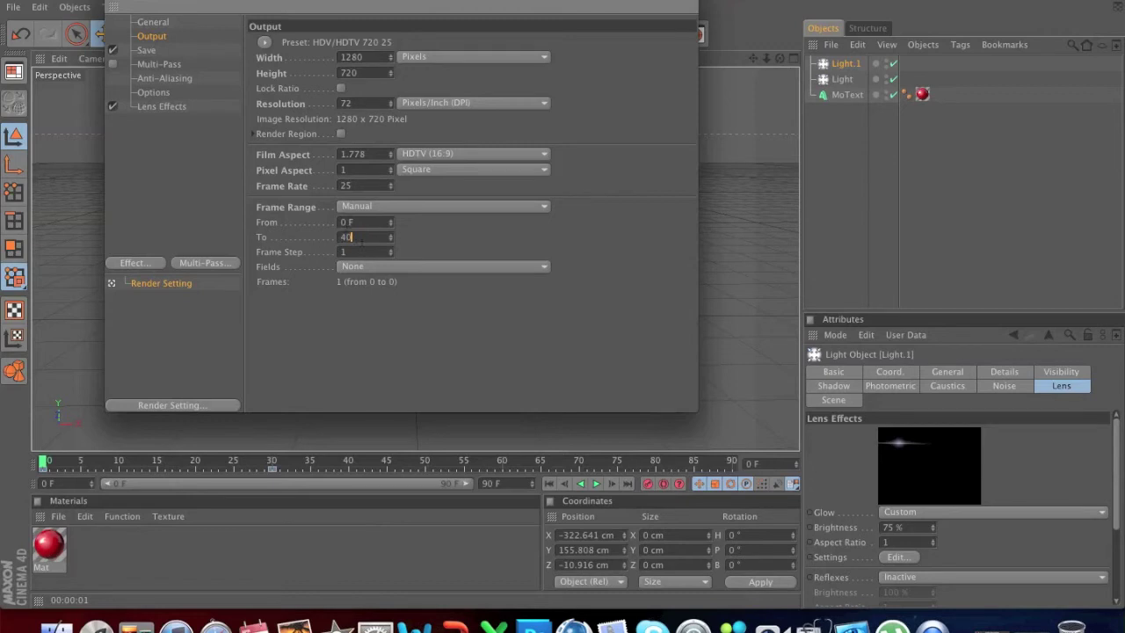
key(Return)
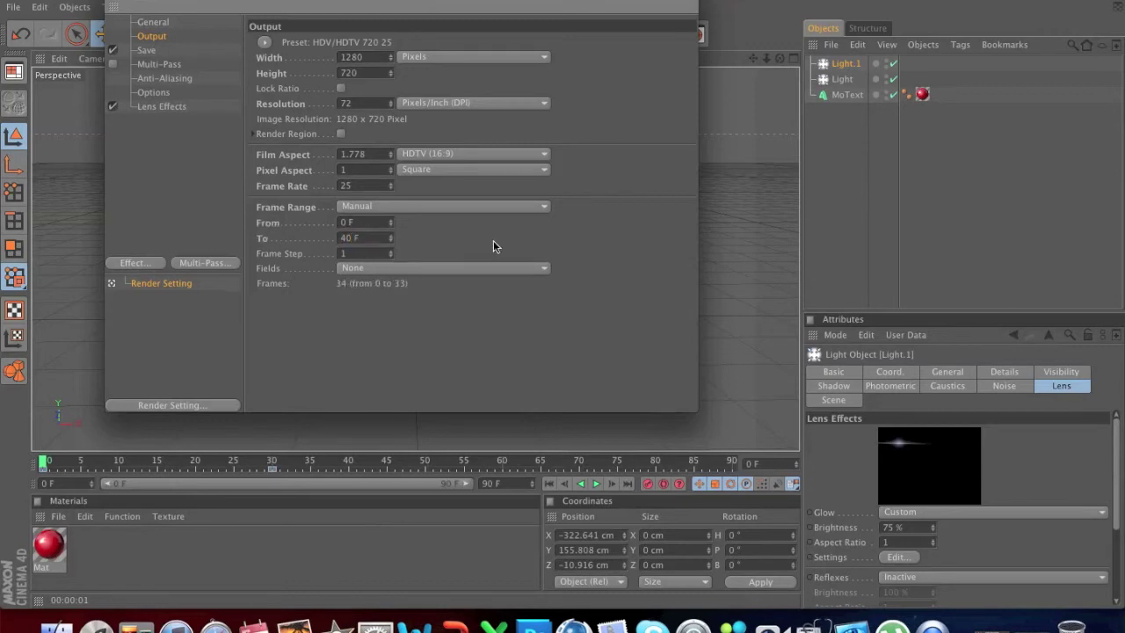
- Review the save, multi-pass, anti-aliasing, options, lens effects, output and general render settings
click(147, 50)
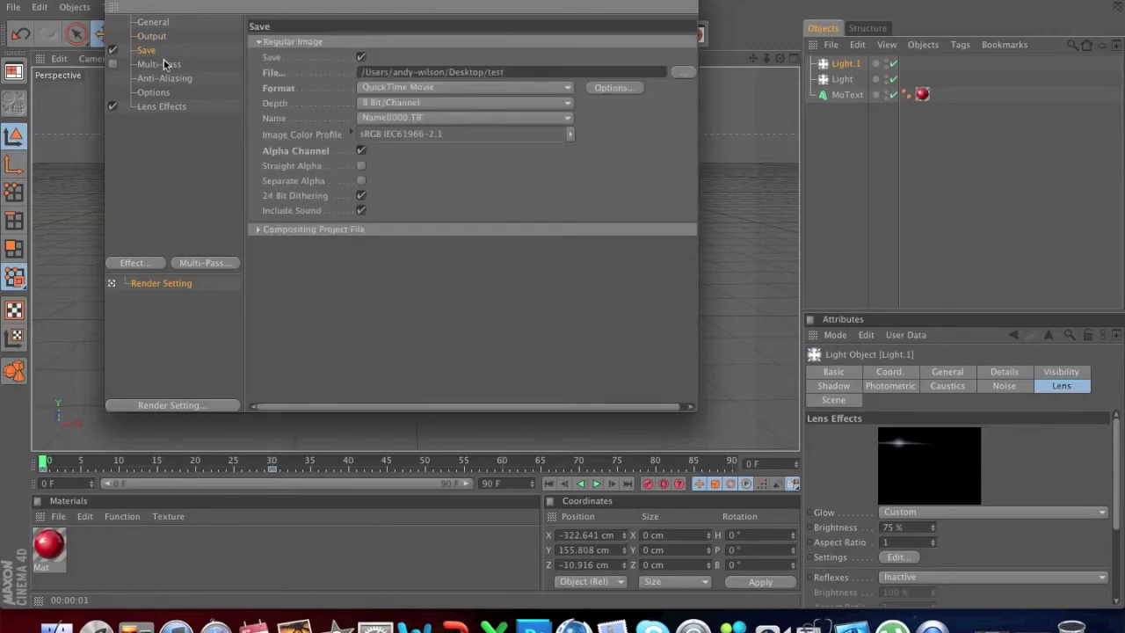
click(171, 67)
click(176, 79)
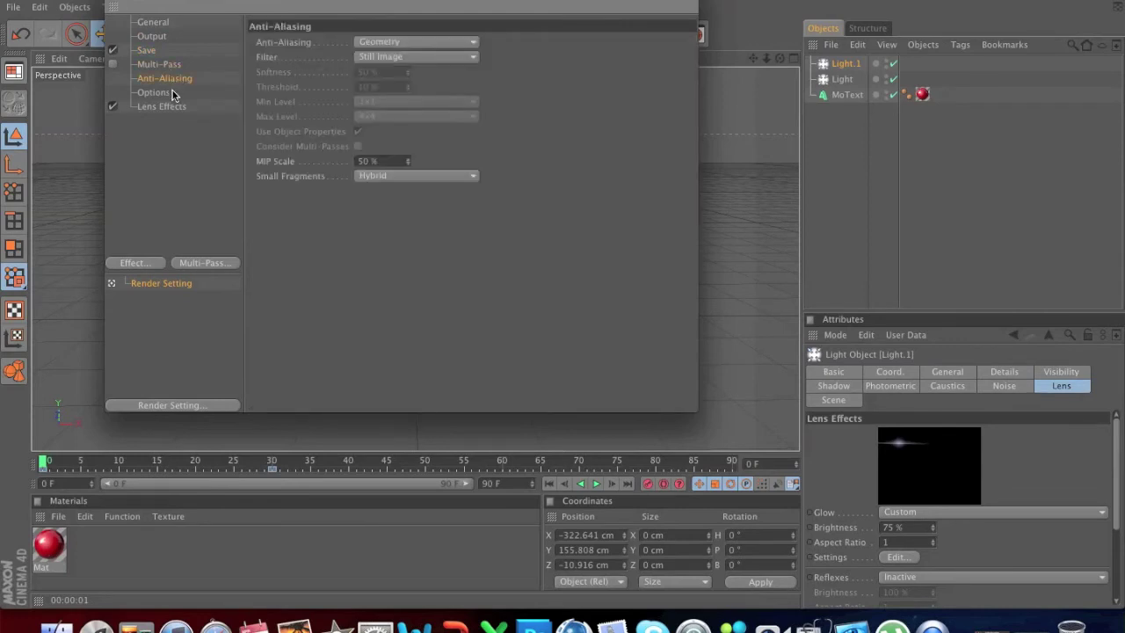
click(155, 93)
click(169, 106)
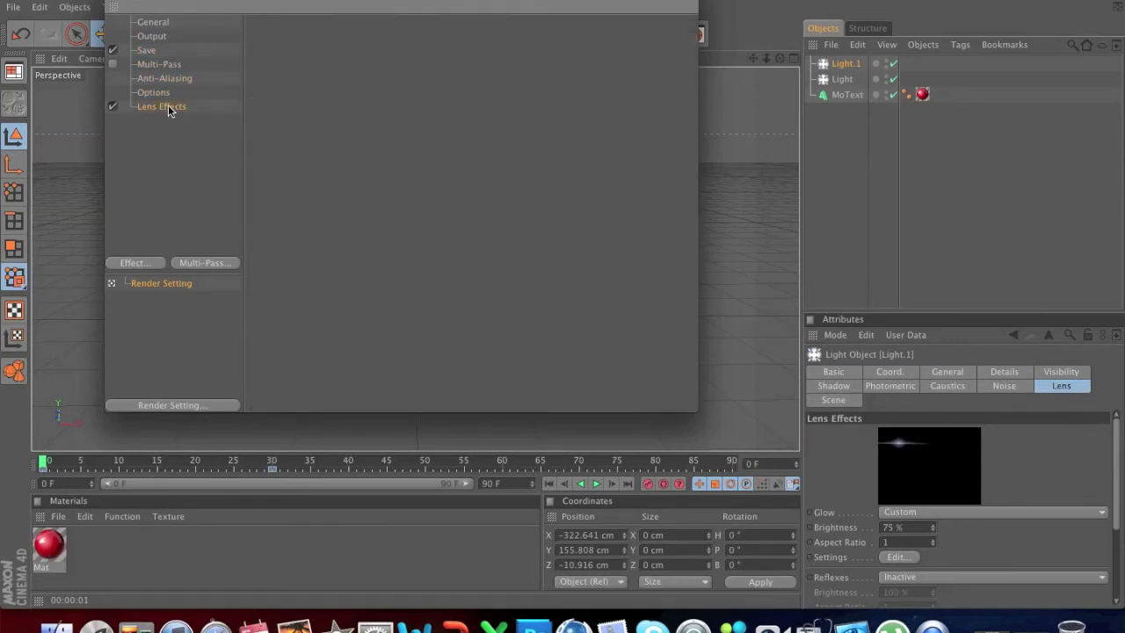
click(157, 35)
click(154, 23)
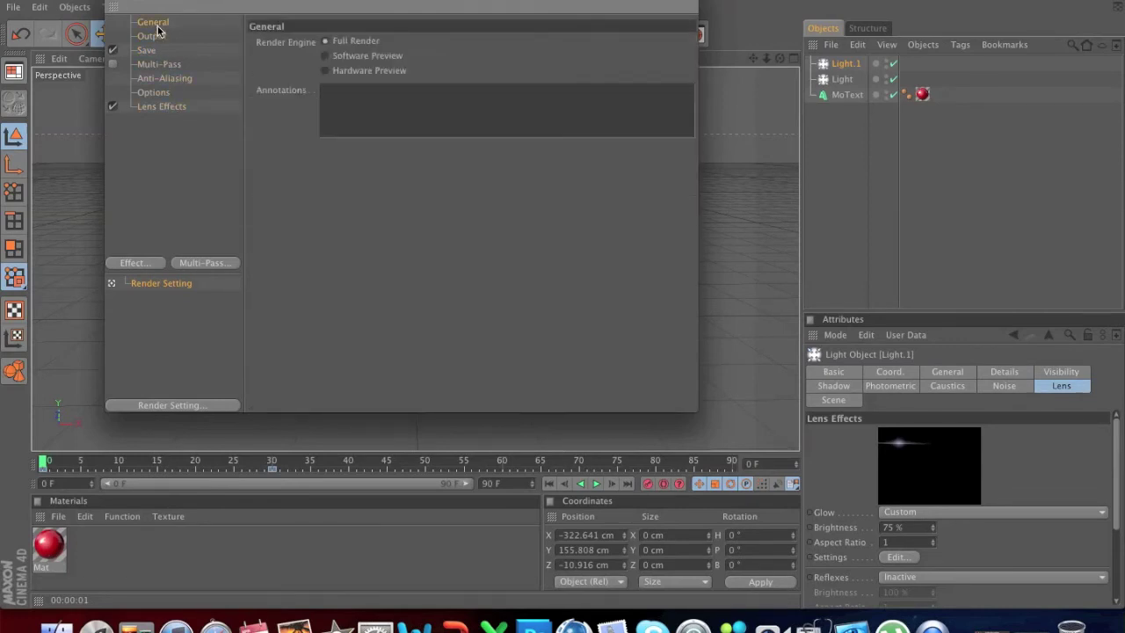
- Close the render settings, render the animation to the Picture Viewer and close the viewer once all frames are rendered
click(112, 6)
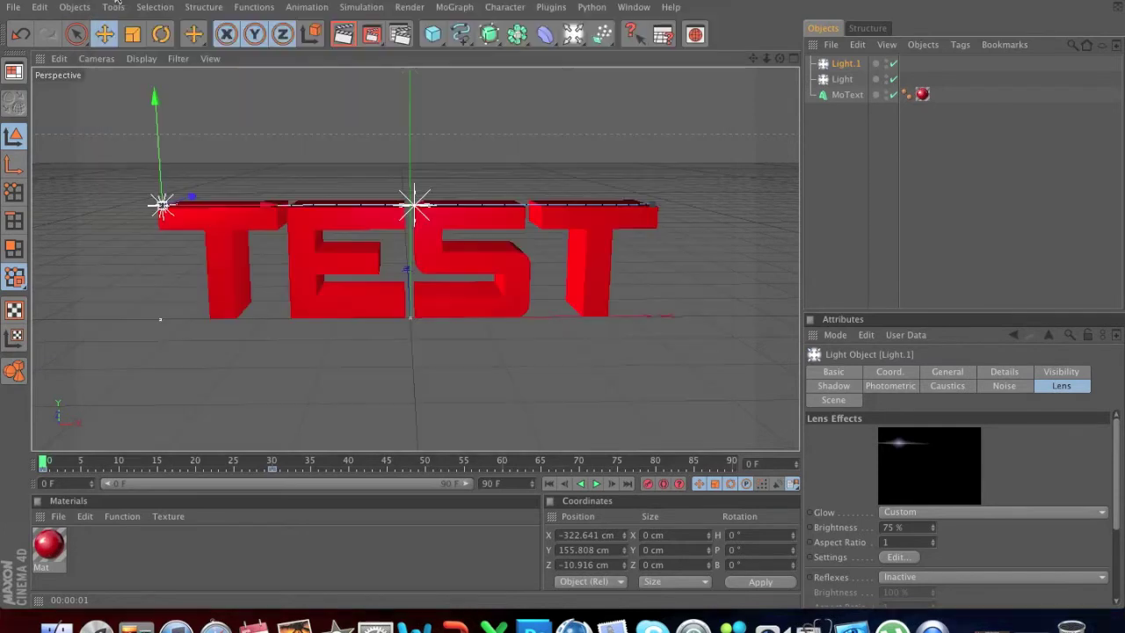
click(371, 33)
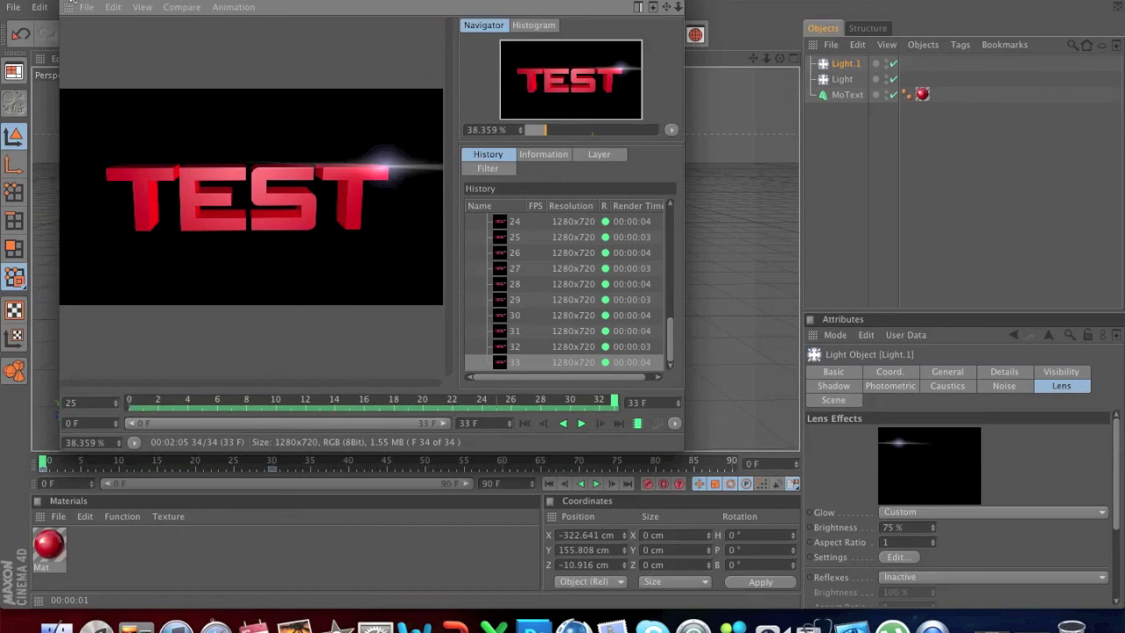
click(70, 5)
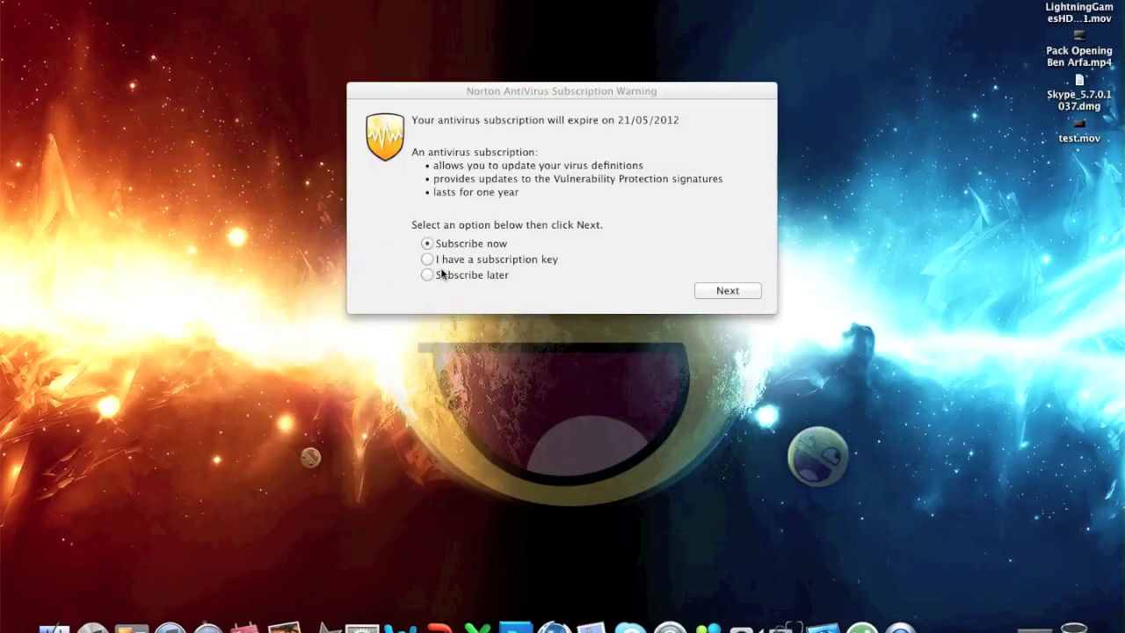
- Dismiss the Norton AntiVirus subscription warning by choosing to subscribe later
click(442, 274)
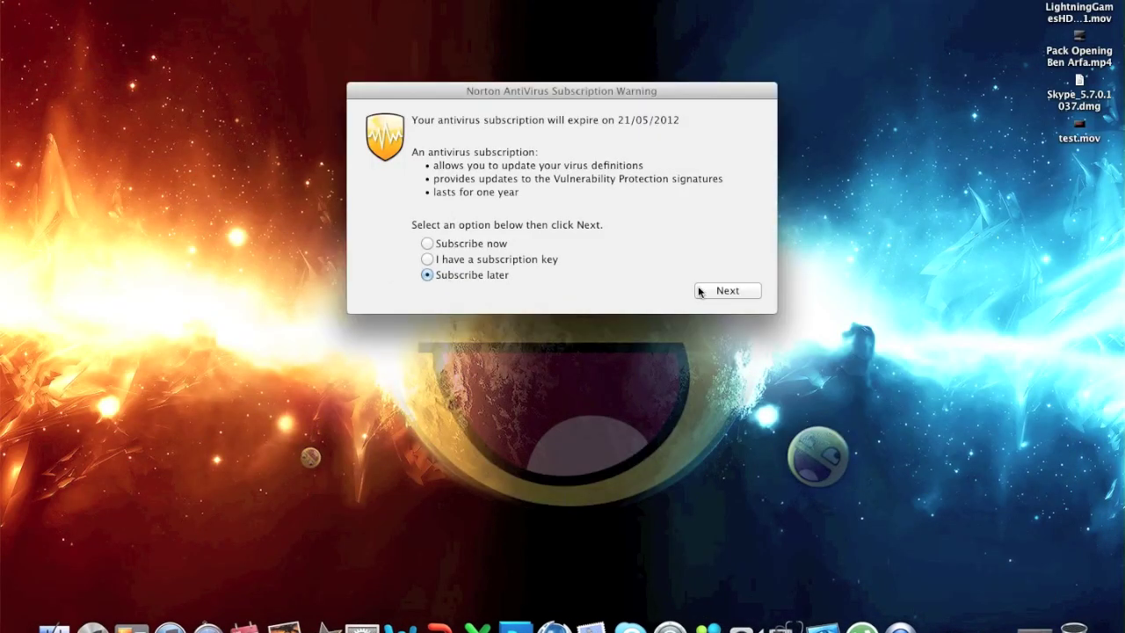
click(734, 292)
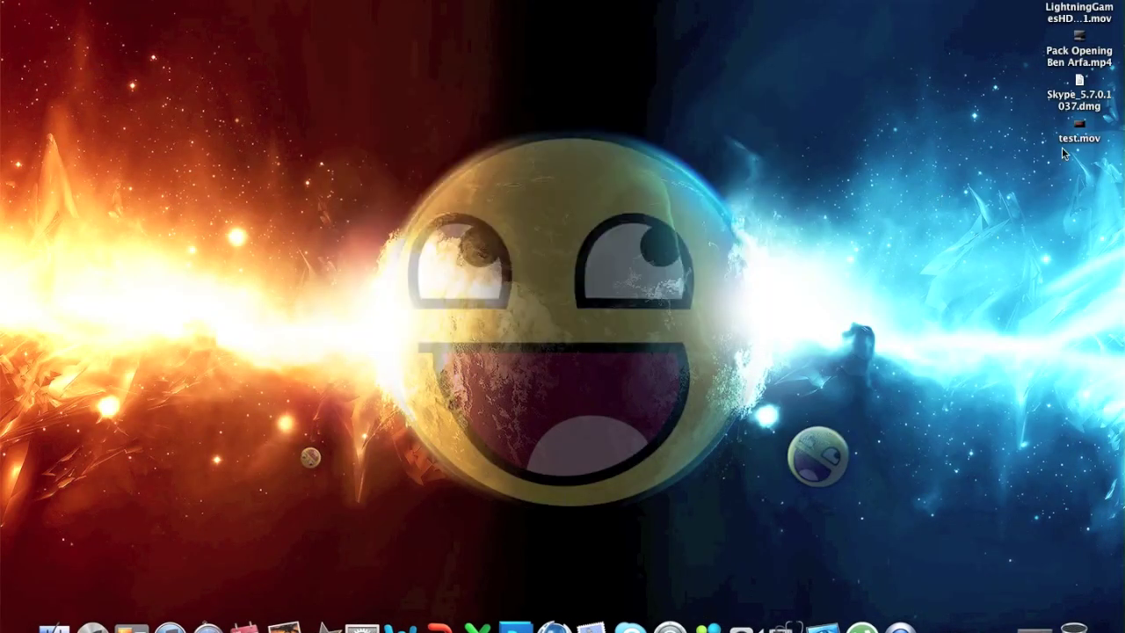
- Move test.mov to the middle of the desktop, then open it in QuickTime Player with its window near the screen's upper edge
drag(1081, 127, 547, 209)
double_click(545, 209)
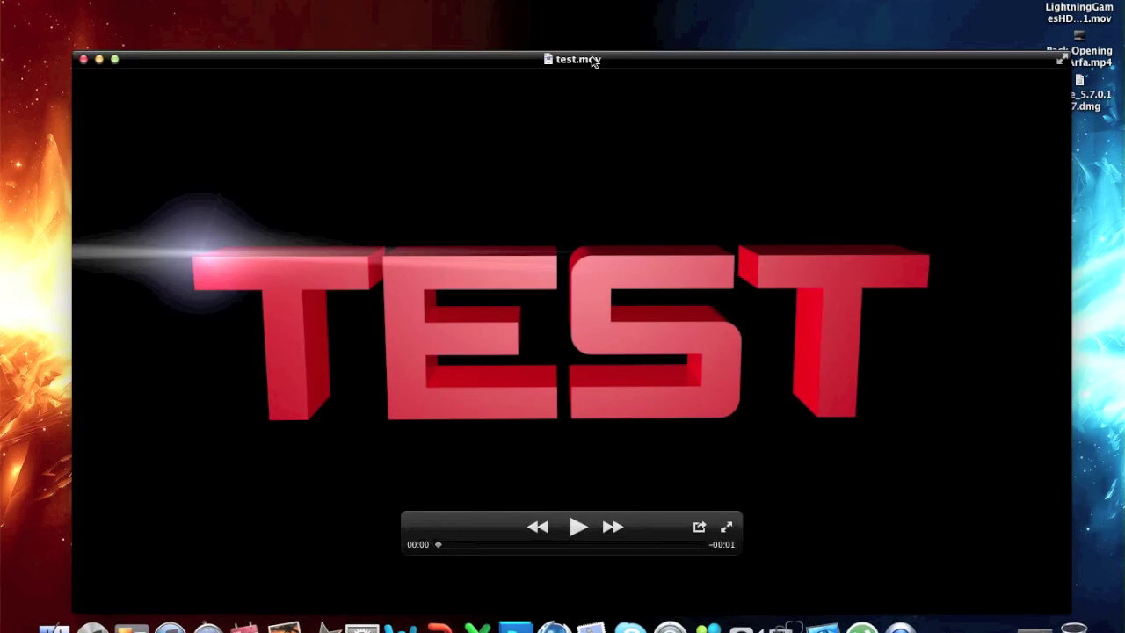
drag(593, 60, 585, 10)
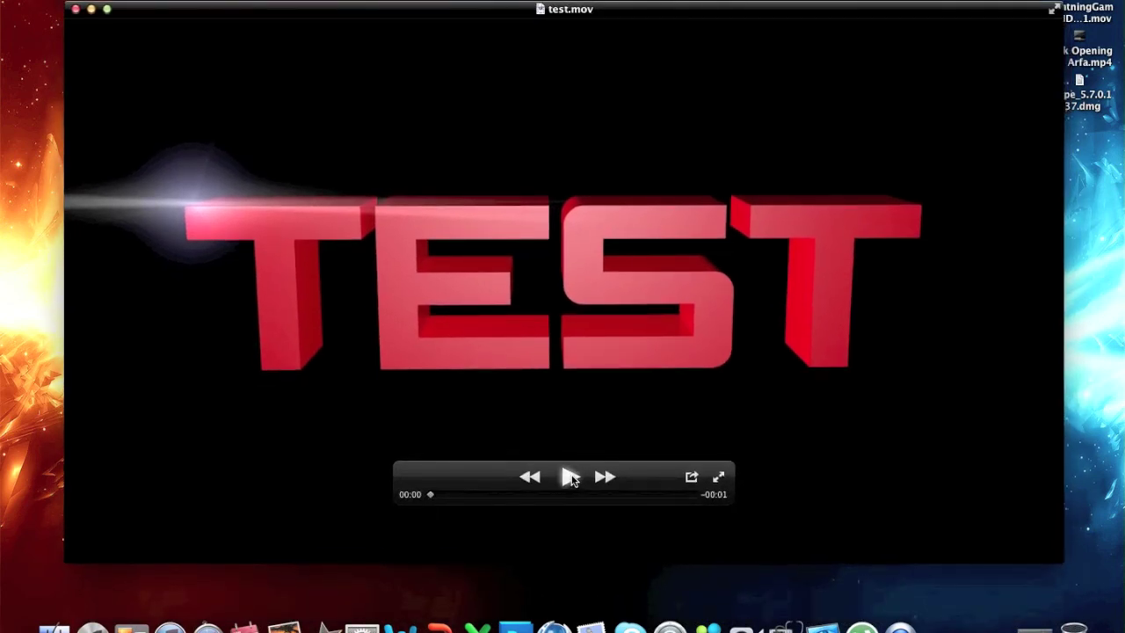
- Play the rendered movie several times to examine the lens flare's sweep across the TEST text
click(570, 477)
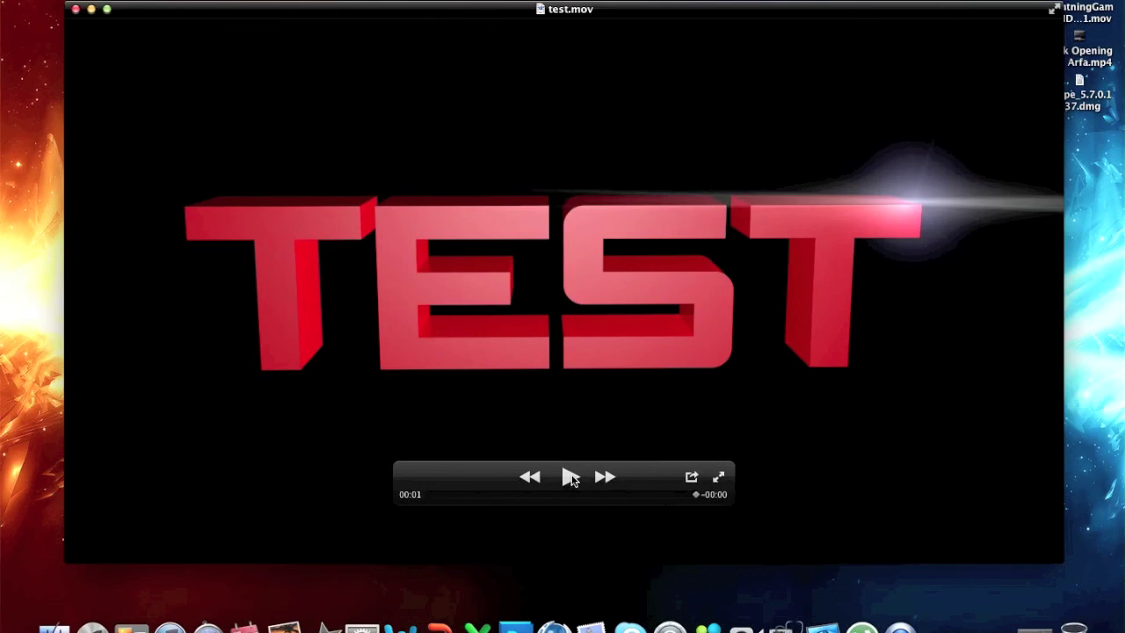
click(571, 477)
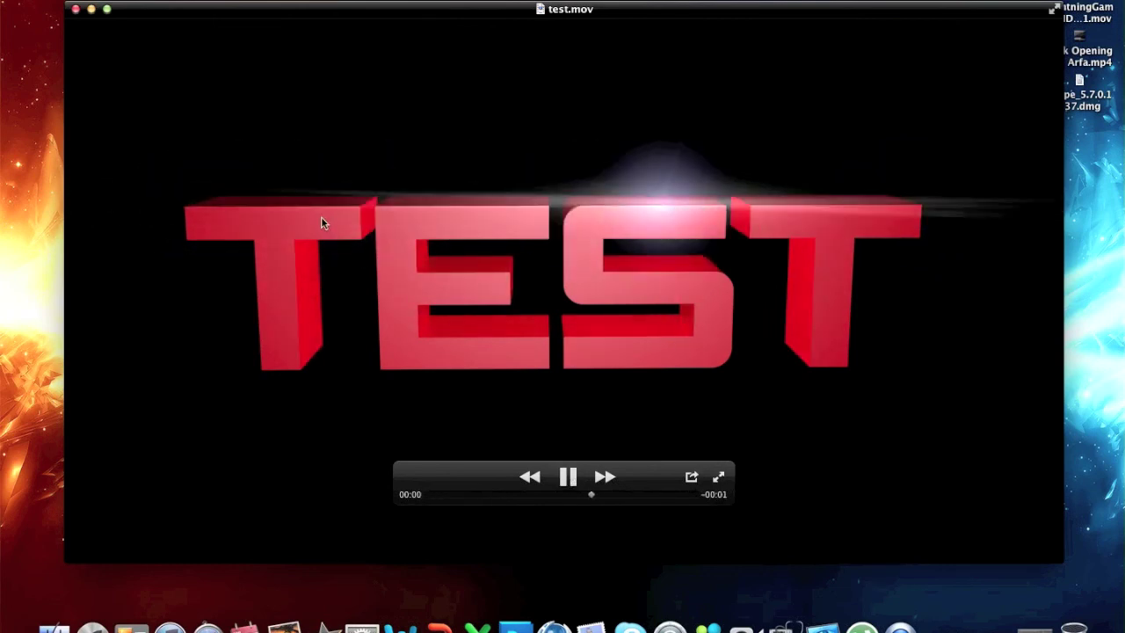
click(571, 477)
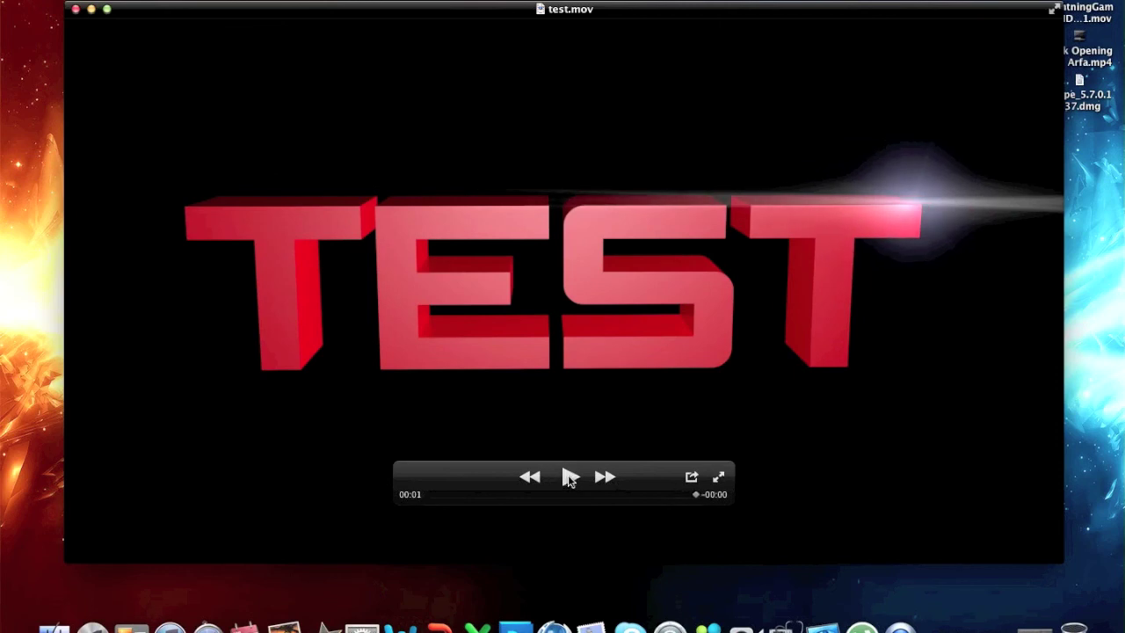
click(571, 477)
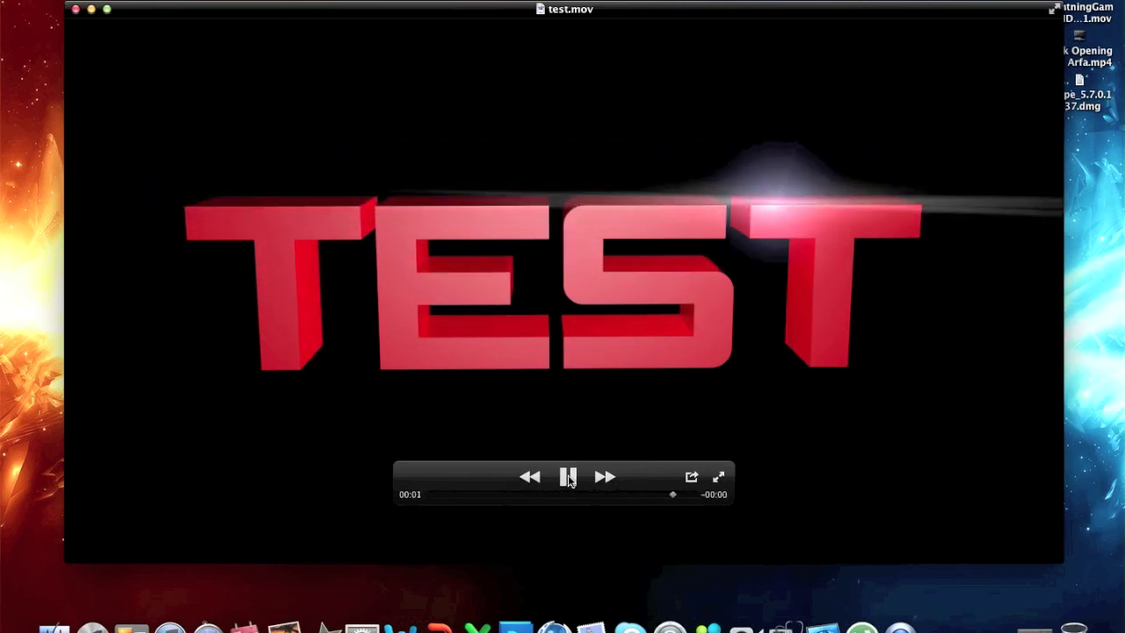